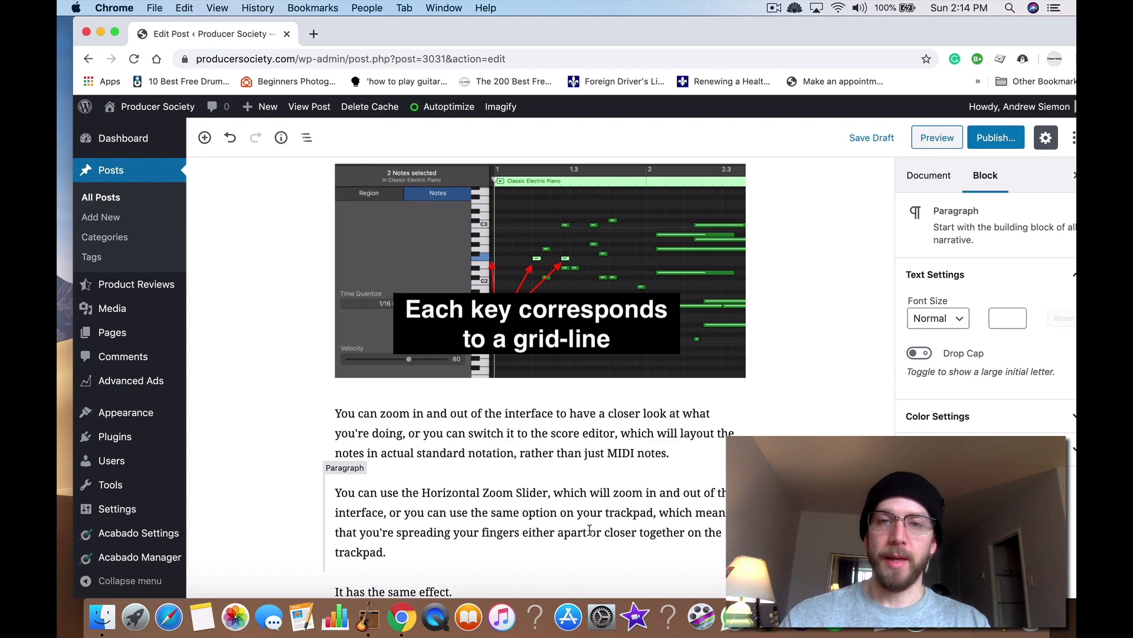
# Step: Switch from GarageBand back to the blog post editor in Chrome and scroll to the top of the article
pyautogui.click(368, 616)
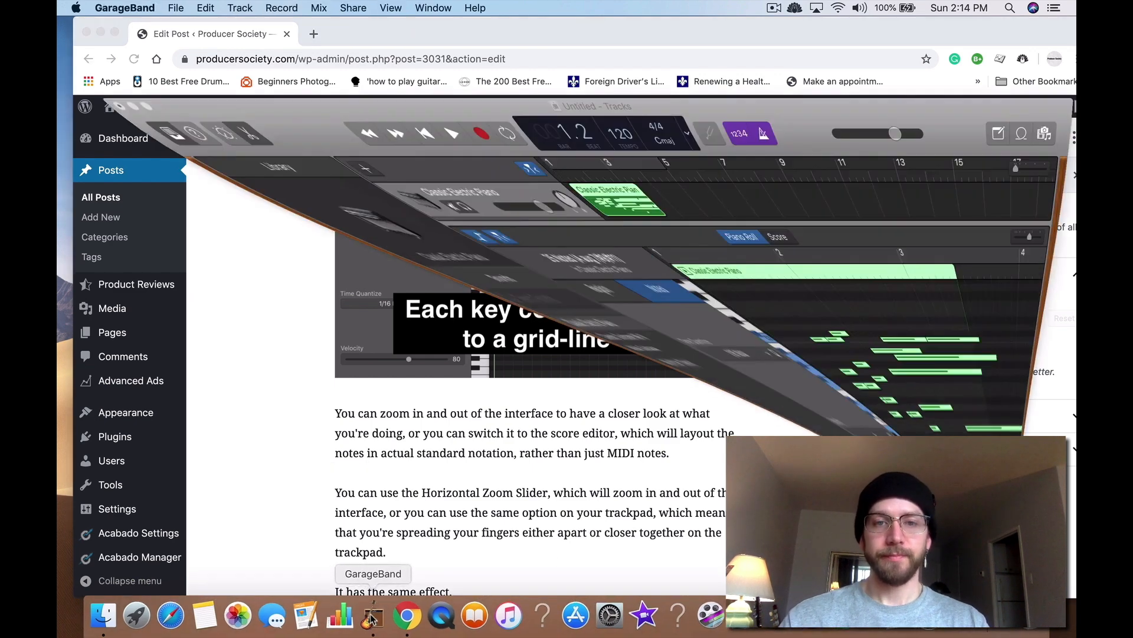
pyautogui.hotkey('ctrl', 'Up')
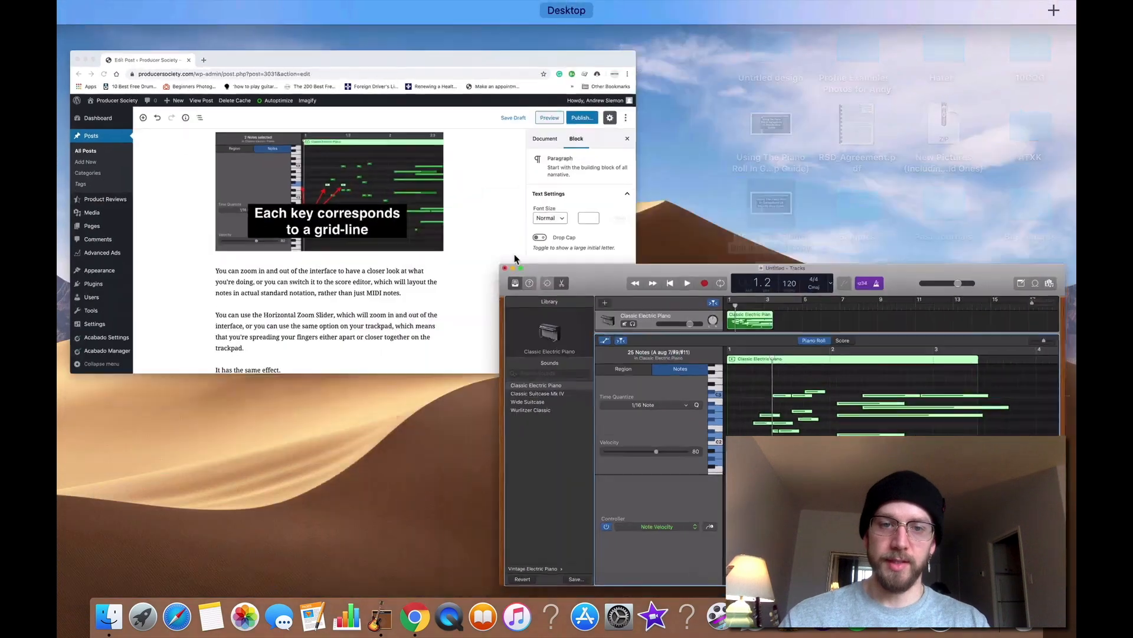
pyautogui.click(537, 321)
pyautogui.scroll(10, 538, 327)
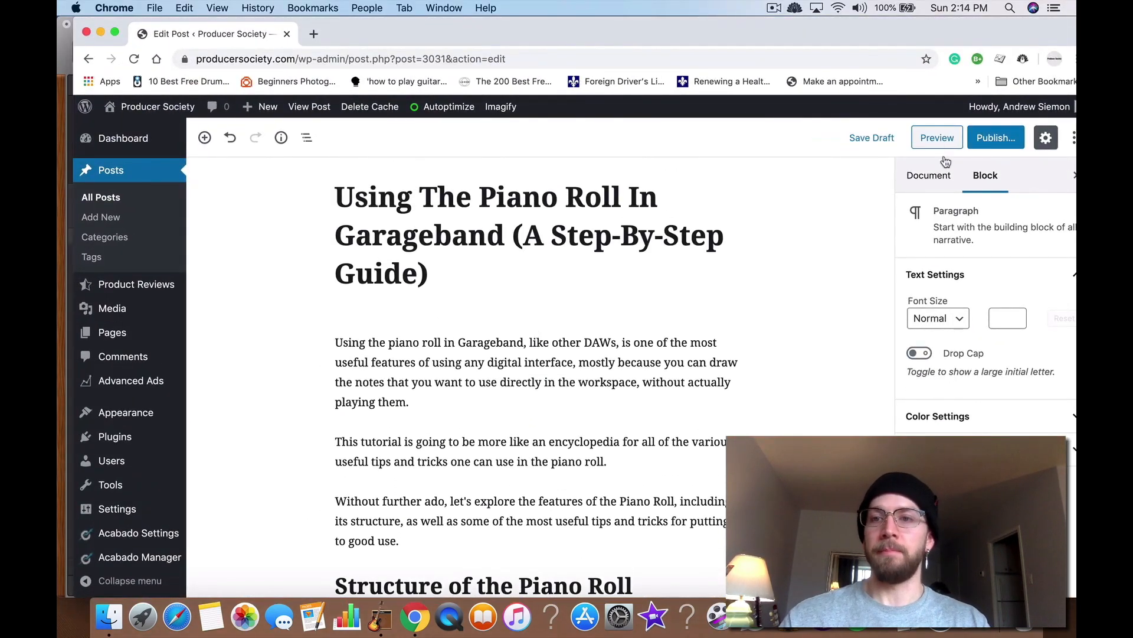
# Step: Open the post preview in a new tab and scroll down to the Structure of the Piano Roll section
pyautogui.rightClick(944, 140)
pyautogui.click(901, 144)
pyautogui.click(366, 45)
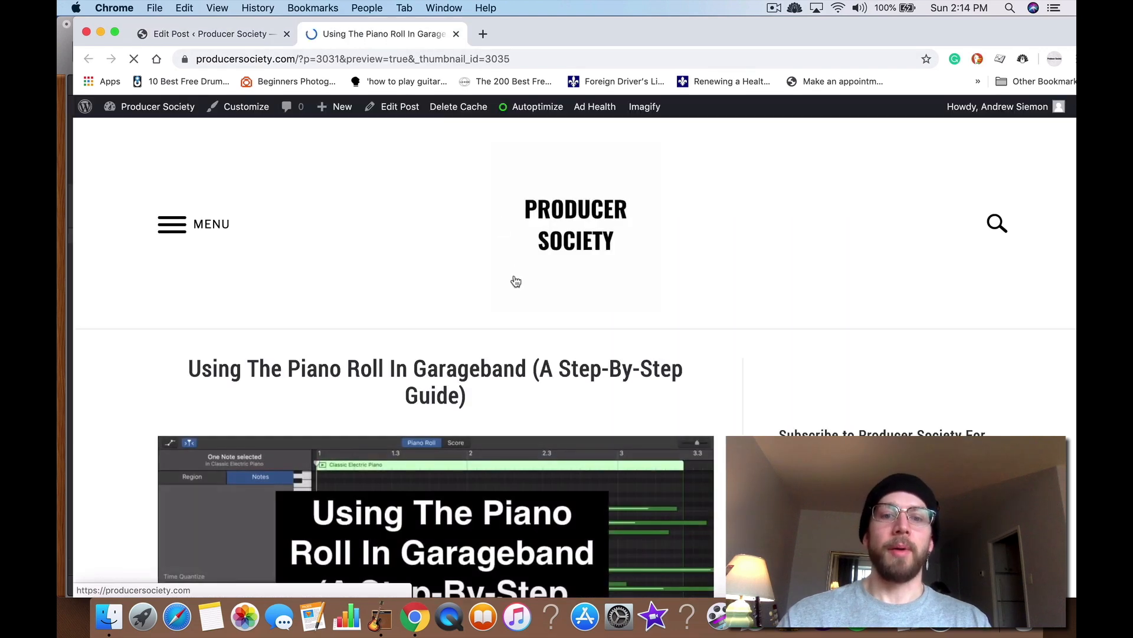
pyautogui.scroll(-6, 514, 277)
pyautogui.scroll(-8, 514, 281)
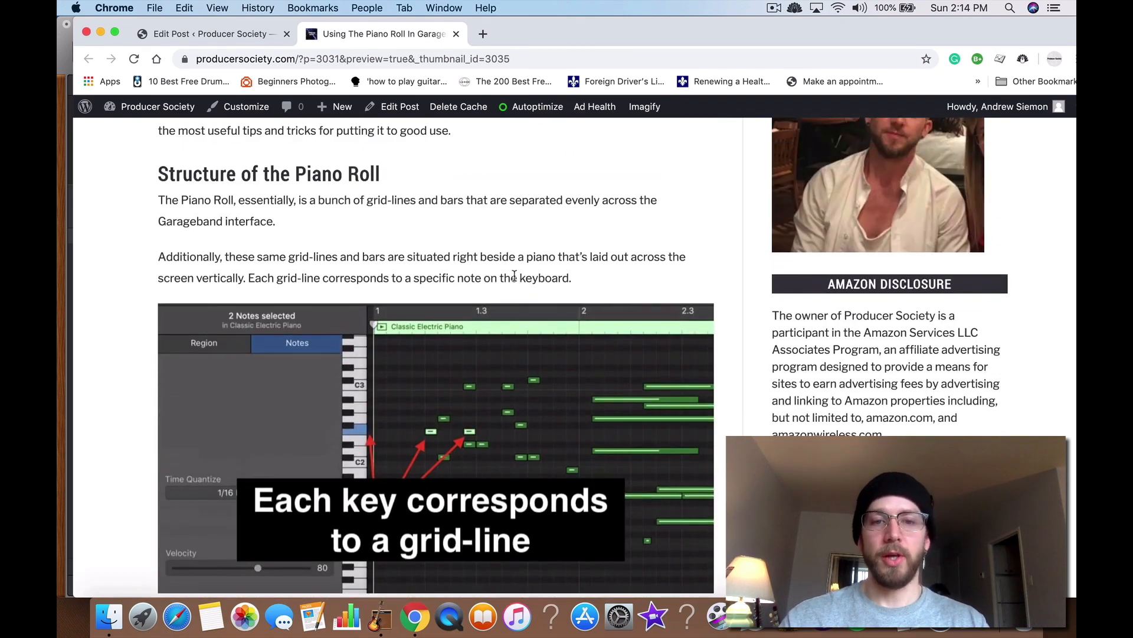
pyautogui.scroll(-2, 468, 315)
# Step: Switch to GarageBand and toggle the Piano Roll editor closed and open again several times
pyautogui.hotkey('ctrl', 'Up')
pyautogui.click(768, 272)
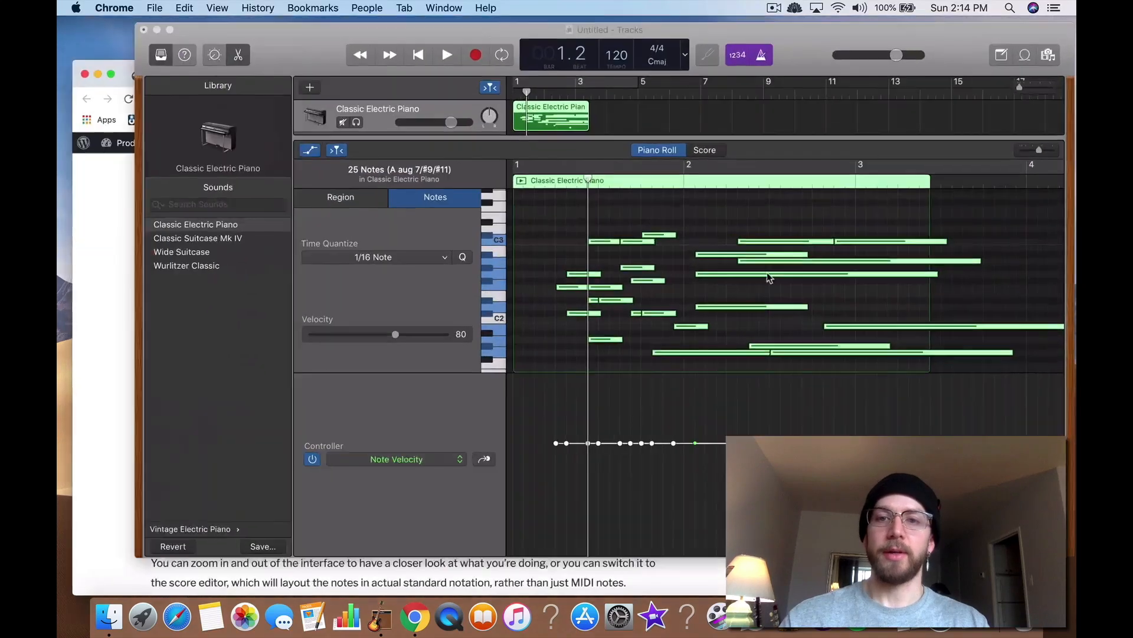
pyautogui.press('e')
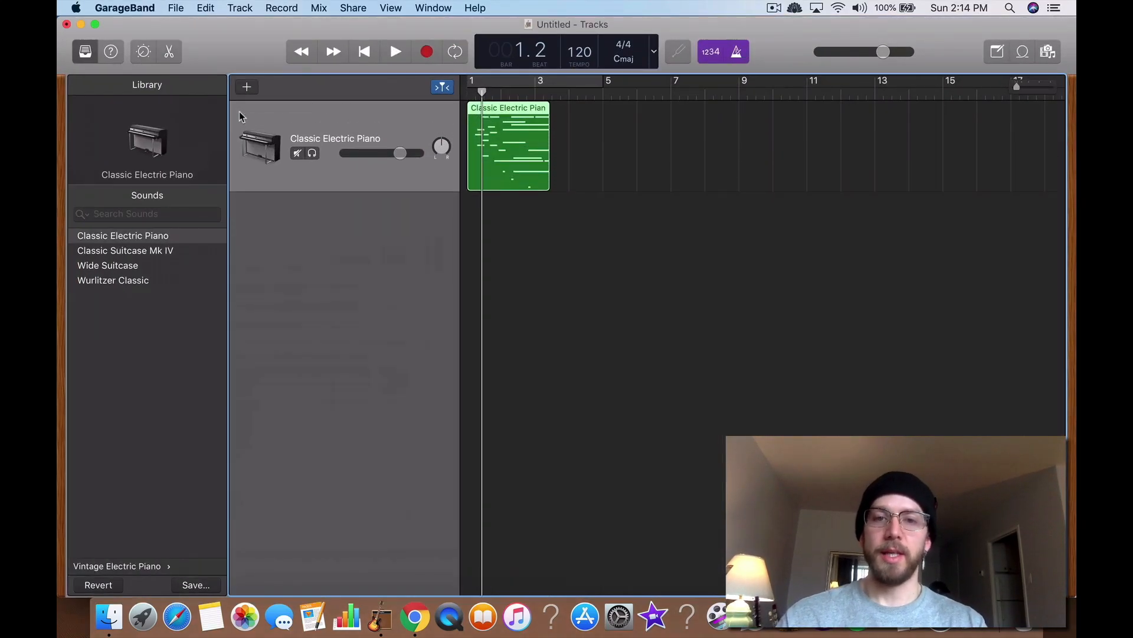
pyautogui.press('e')
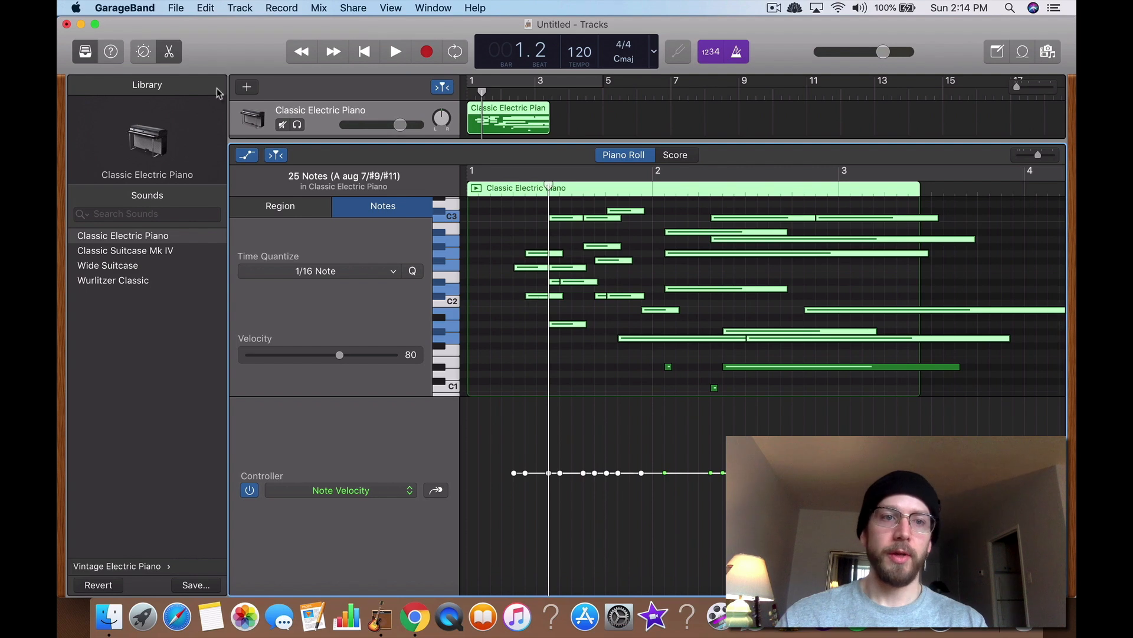
pyautogui.click(170, 58)
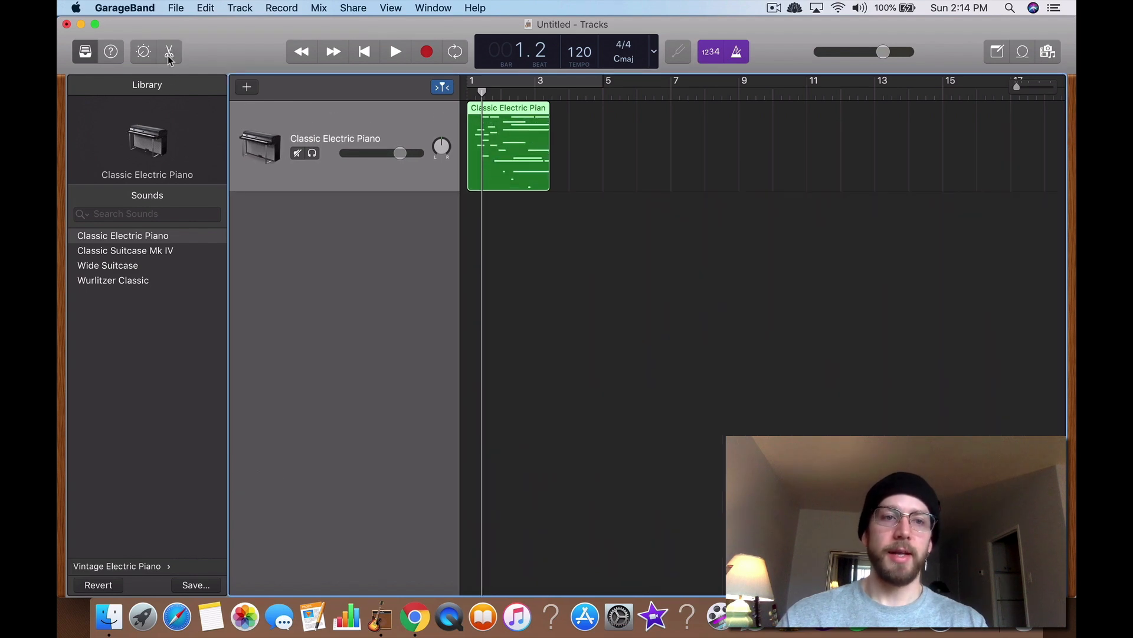
pyautogui.click(170, 58)
pyautogui.click(170, 58)
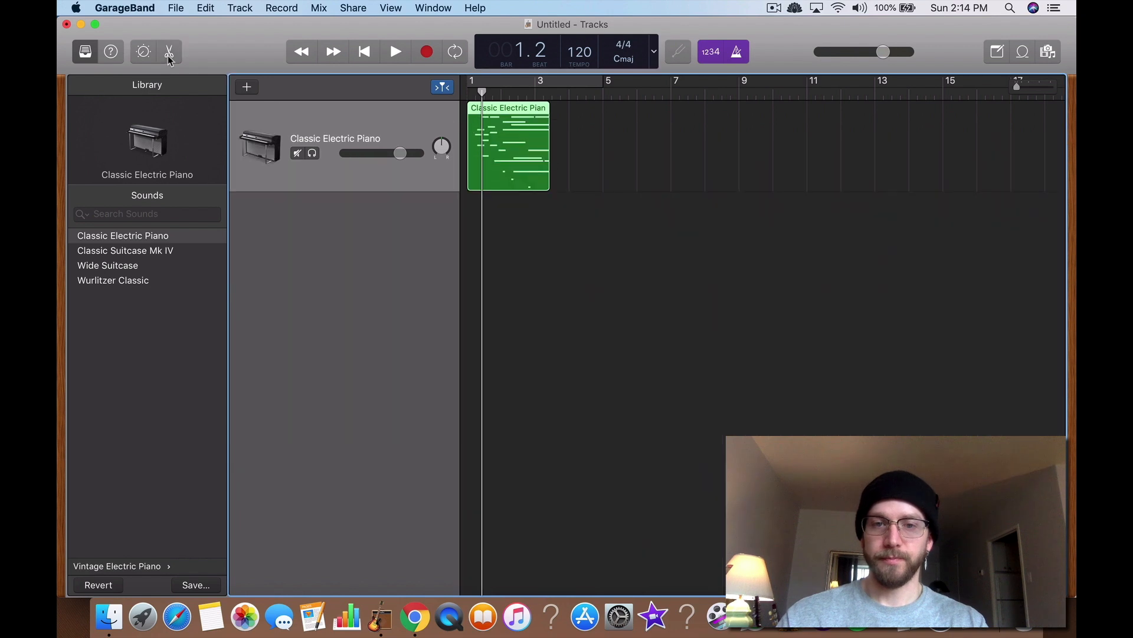
pyautogui.click(170, 58)
# Step: Hide the controller lane and make the Piano Roll editor taller
pyautogui.click(246, 154)
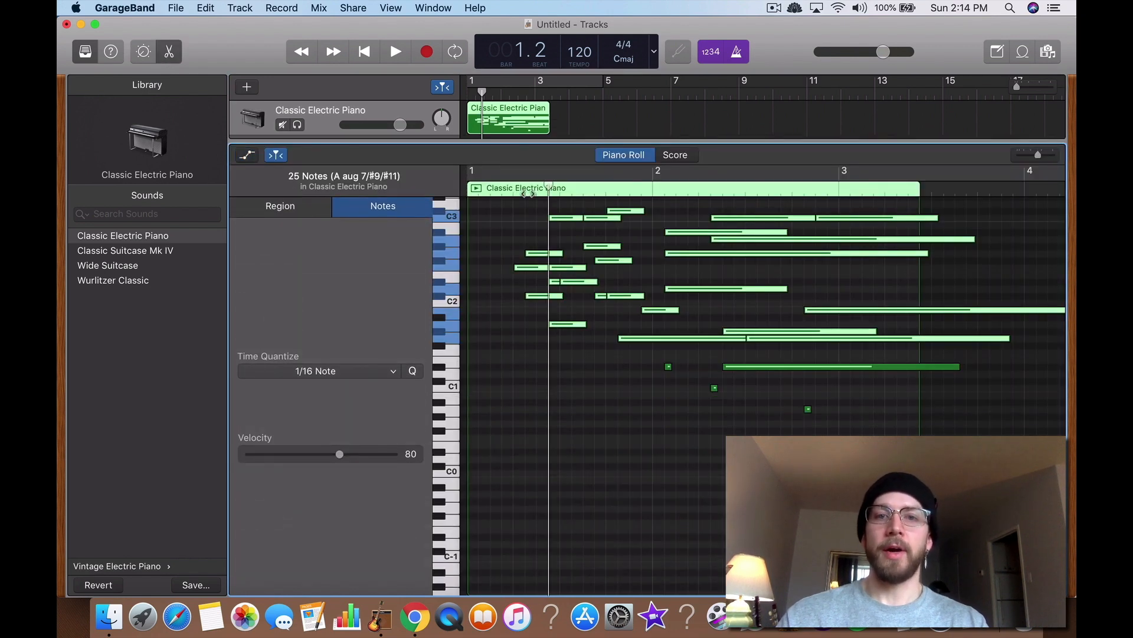
pyautogui.moveTo(519, 155); pyautogui.dragTo(560, 134)
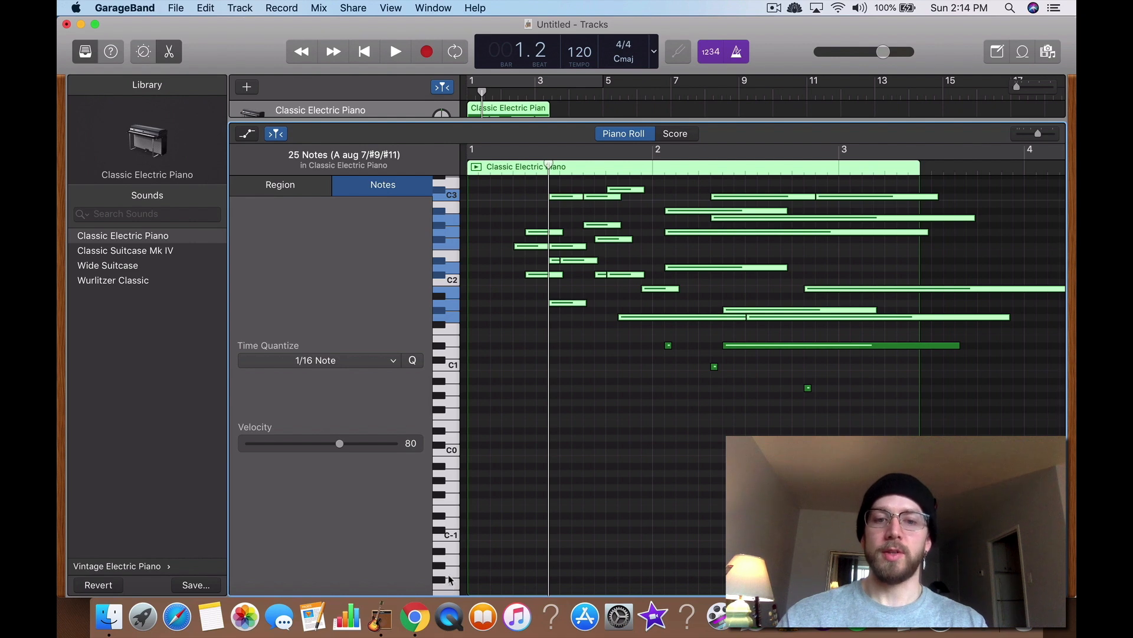
# Step: Add a short G3 note at the start of bar 1 in the piano roll
pyautogui.scroll(10, 455, 307)
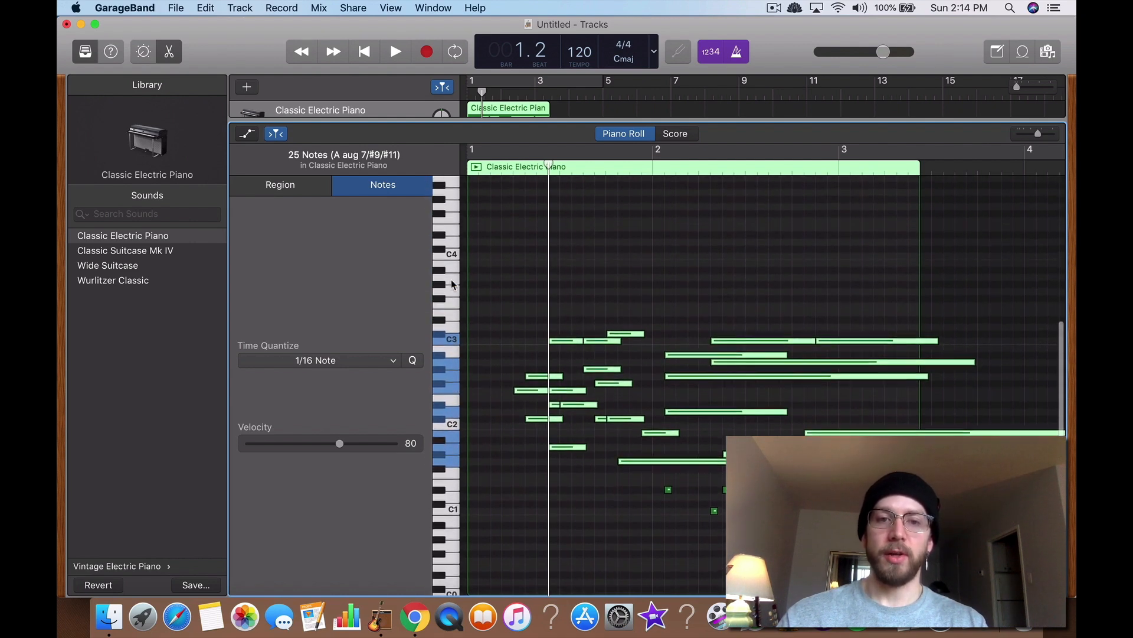
pyautogui.scroll(-3, 453, 285)
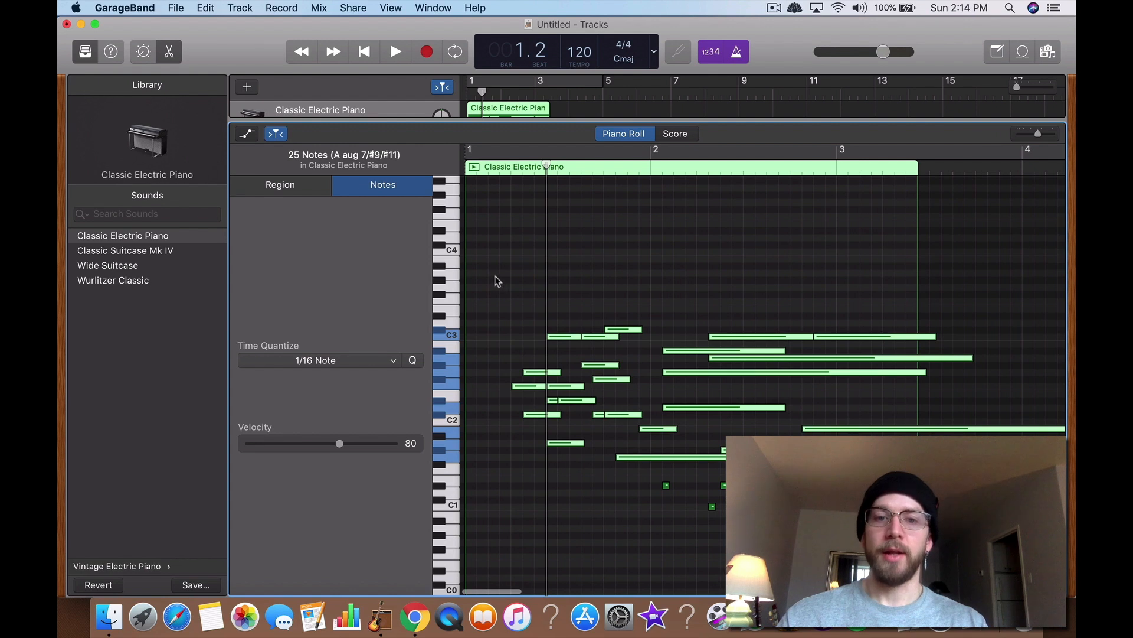
pyautogui.click(495, 275)
pyautogui.click(447, 296)
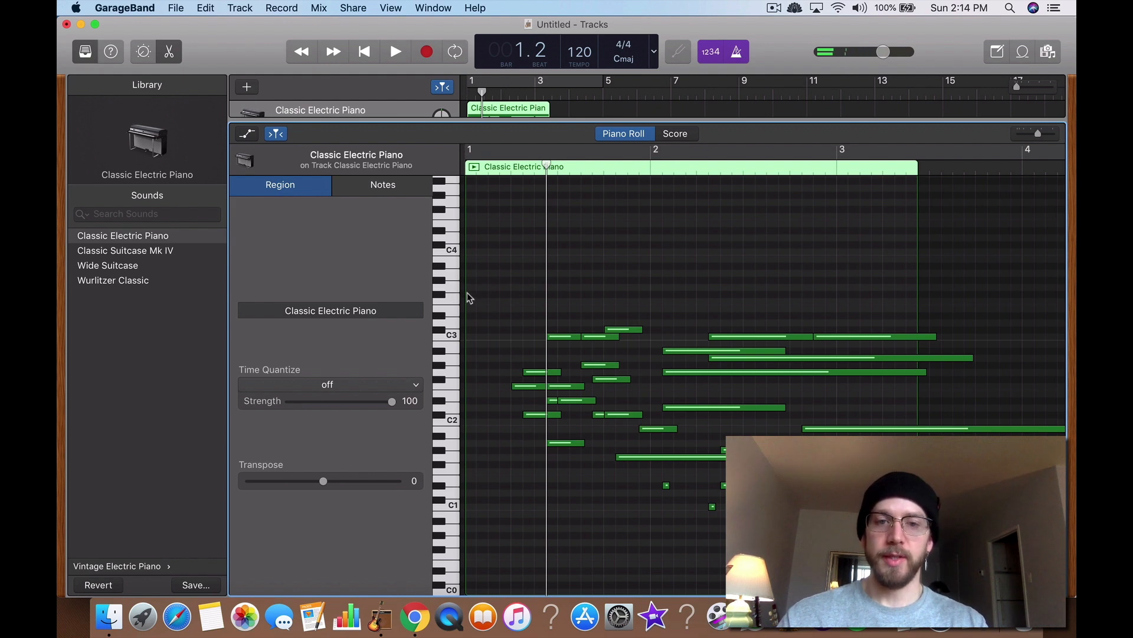
pyautogui.click(451, 286)
pyautogui.keyDown('super'); pyautogui.click(483, 288); pyautogui.keyUp('super')
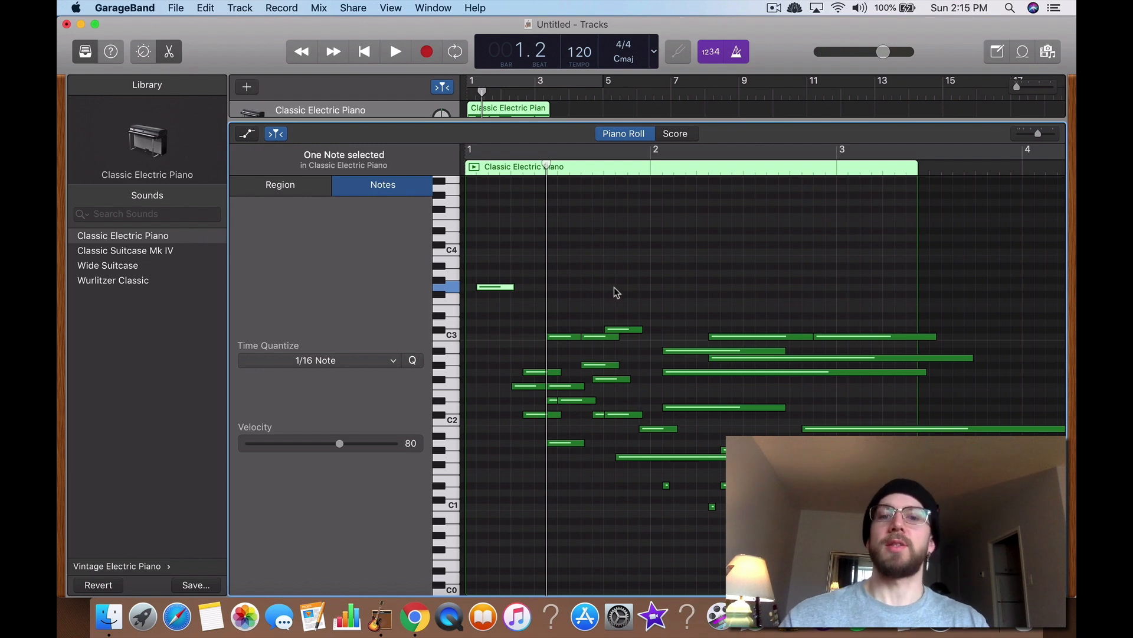
pyautogui.moveTo(493, 287)
pyautogui.mouseDown()
pyautogui.moveTo(525, 287)
pyautogui.moveTo(497, 289)
pyautogui.mouseUp()
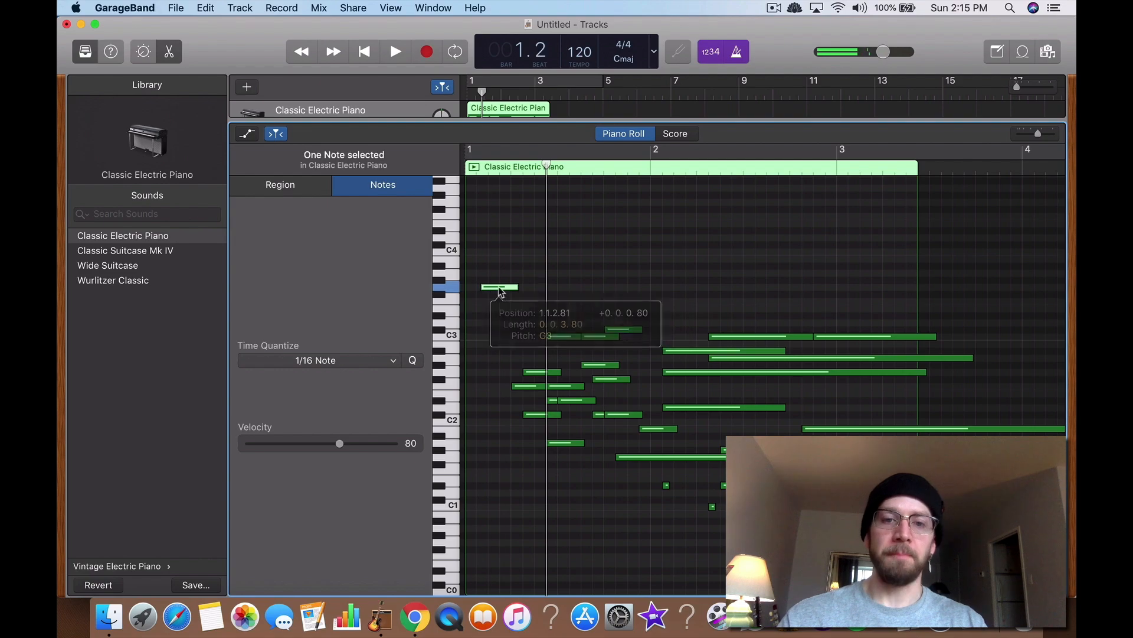
# Step: Switch to the article preview in Chrome and scroll through the section about zooming and the score editor
pyautogui.hotkey('ctrl', 'Up')
pyautogui.click(484, 322)
pyautogui.scroll(-5, 479, 354)
pyautogui.scroll(-2, 480, 357)
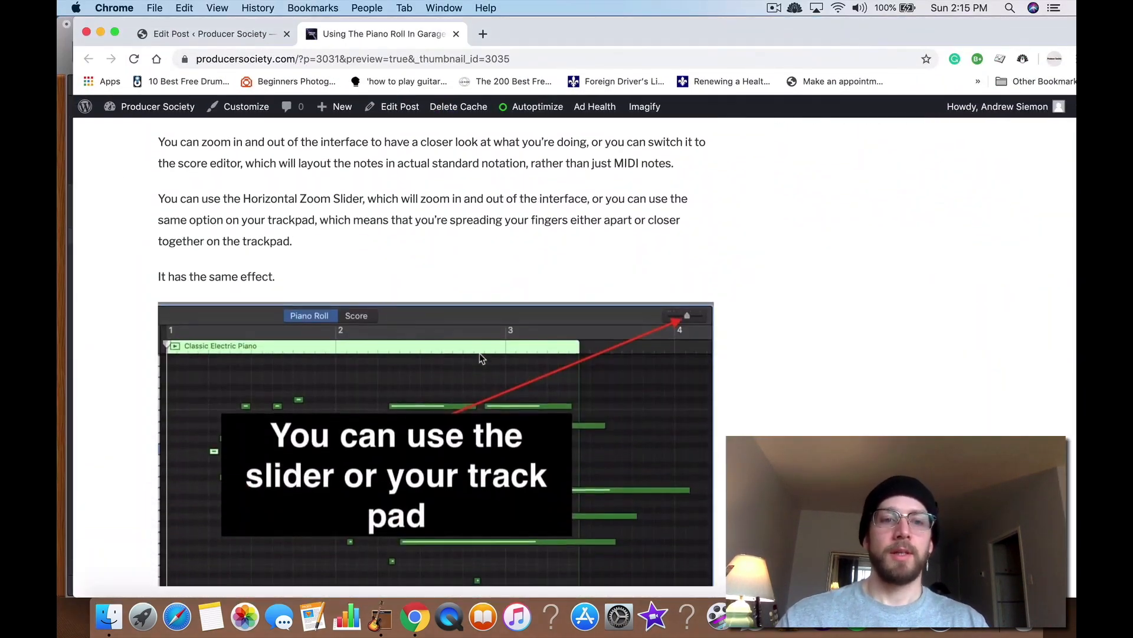
pyautogui.scroll(-2, 480, 358)
pyautogui.scroll(2, 481, 358)
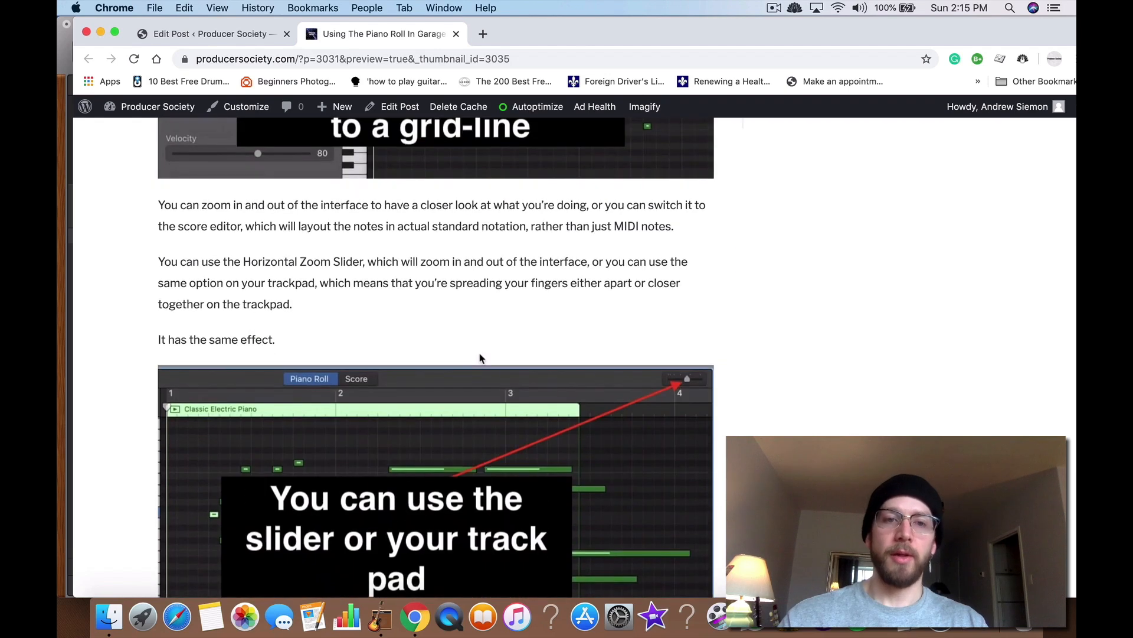
pyautogui.scroll(2, 480, 359)
pyautogui.scroll(4, 479, 358)
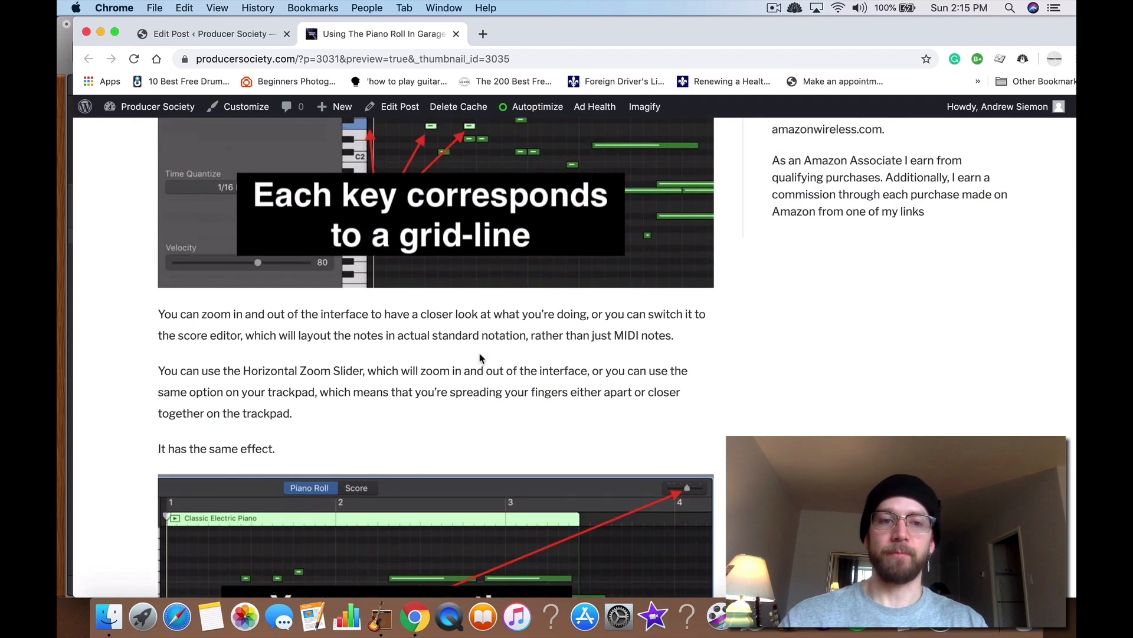
# Step: Switch to GarageBand and view the region in the Score editor, then return to Piano Roll
pyautogui.hotkey('ctrl', 'Up')
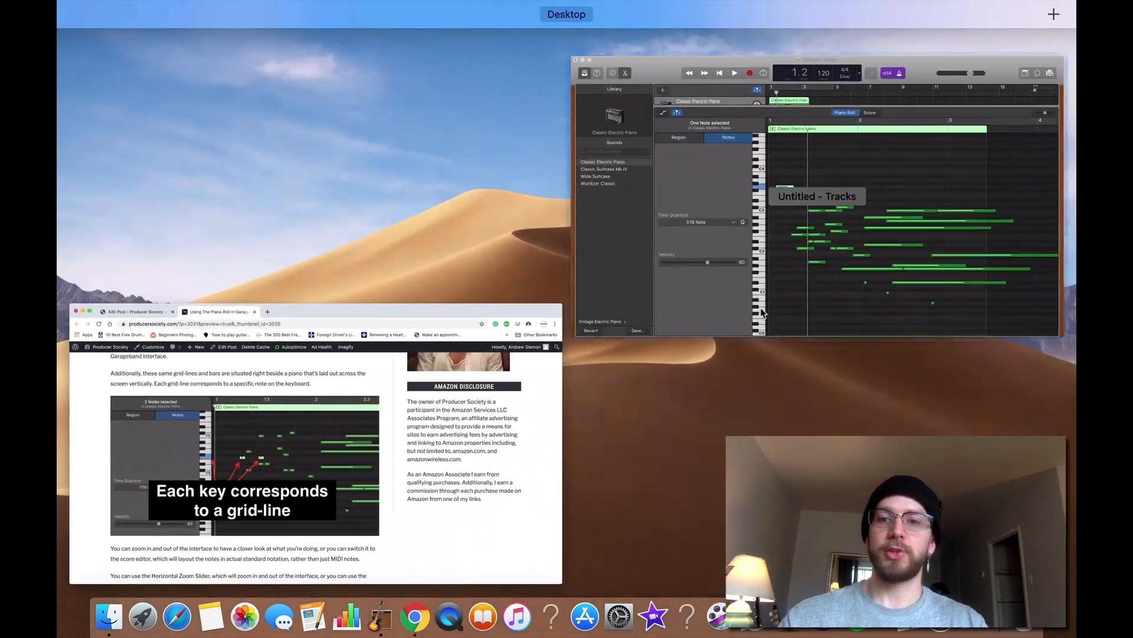
pyautogui.click(648, 188)
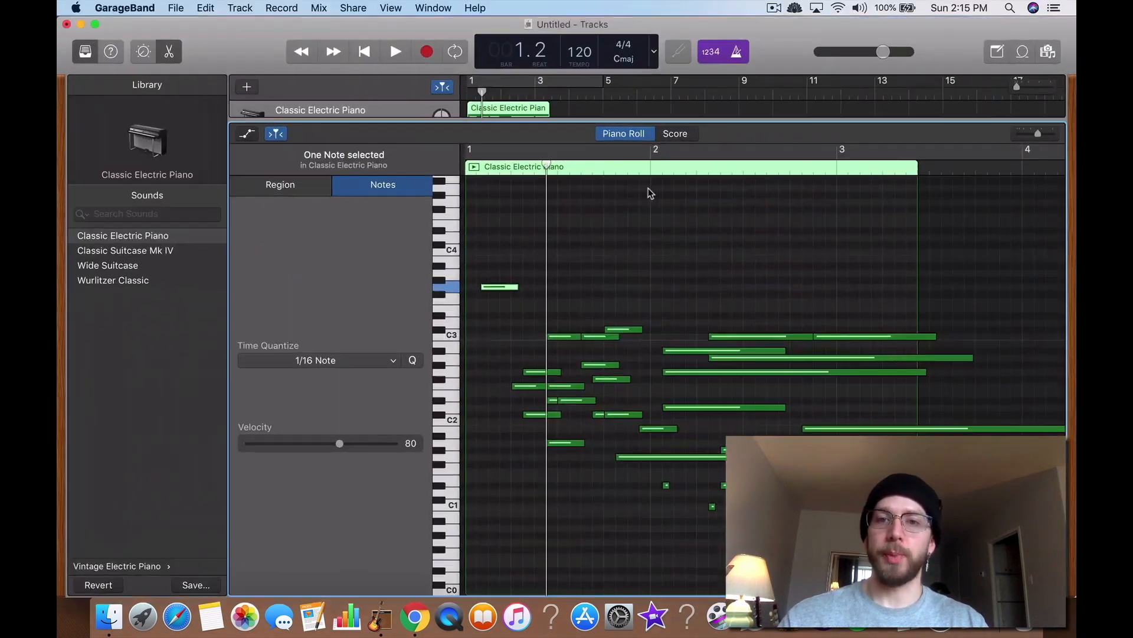
pyautogui.click(667, 137)
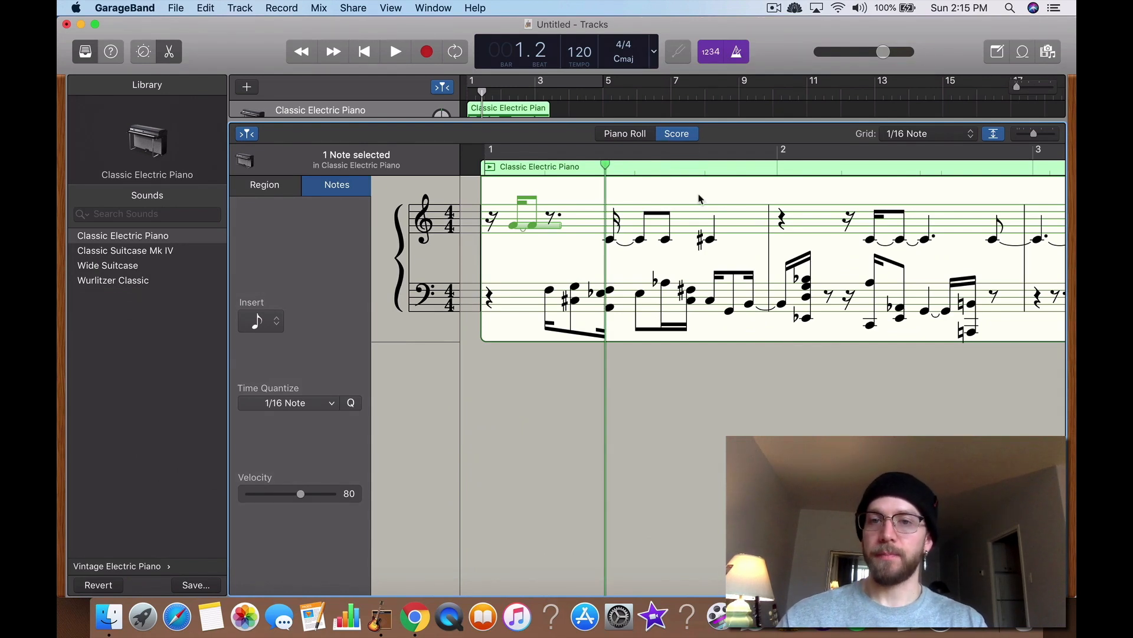
pyautogui.click(628, 134)
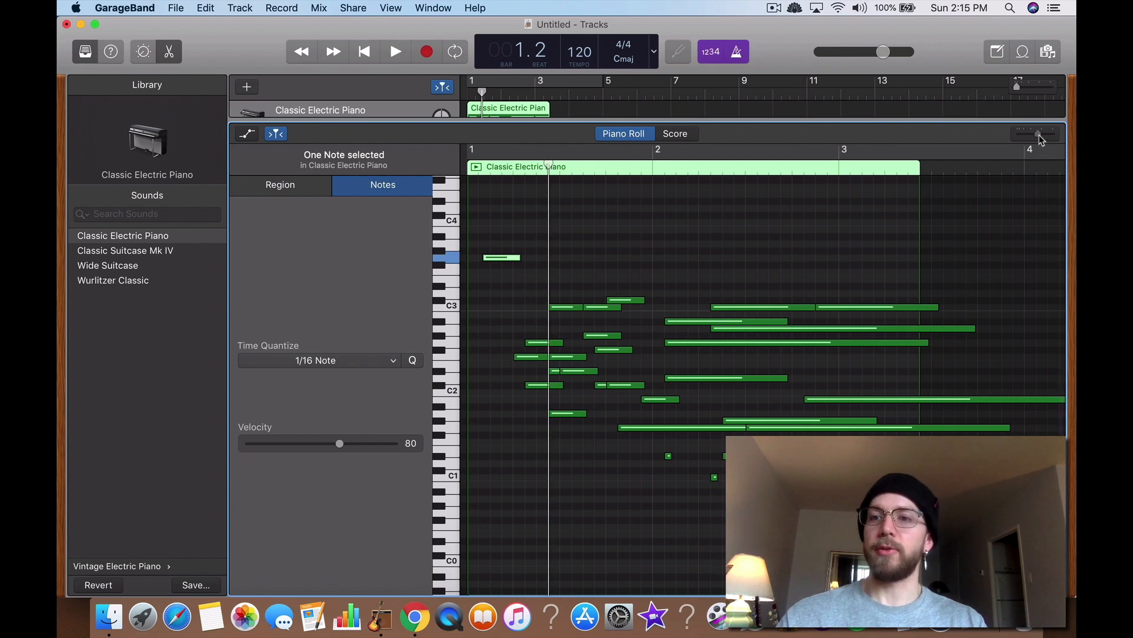
# Step: Zoom the piano roll horizontally in and out using the zoom slider and trackpad scrolling
pyautogui.moveTo(1038, 133)
pyautogui.mouseDown()
pyautogui.moveTo(1020, 136)
pyautogui.moveTo(1055, 144)
pyautogui.moveTo(1037, 137)
pyautogui.mouseUp()
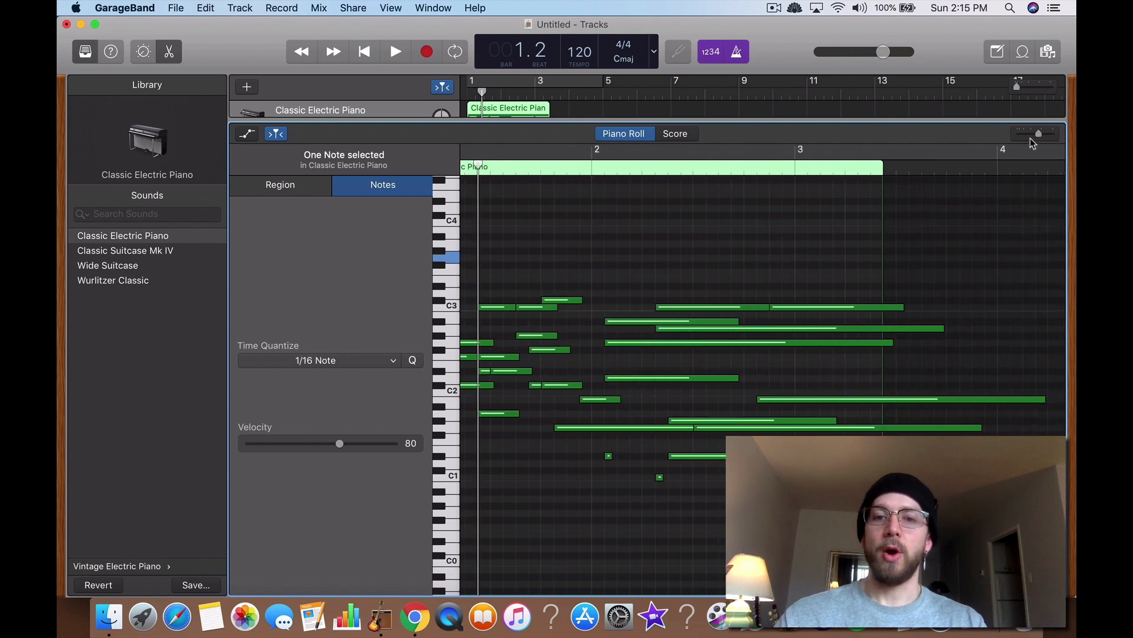
pyautogui.scroll(10, 689, 323)
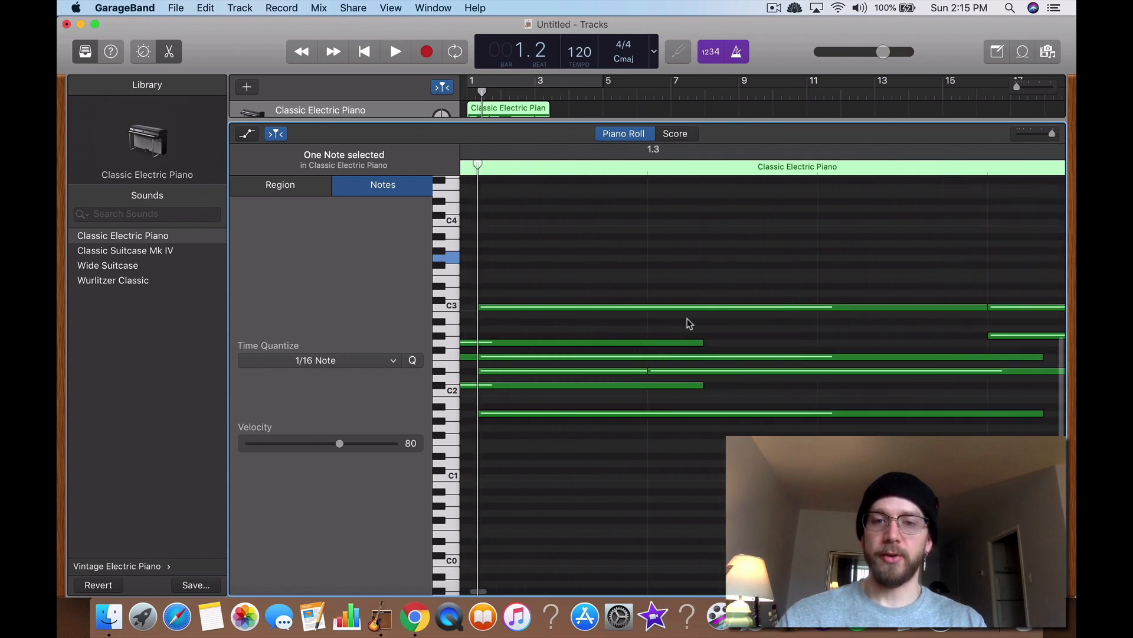
pyautogui.scroll(-10, 689, 324)
pyautogui.scroll(8, 689, 324)
pyautogui.scroll(-10, 687, 318)
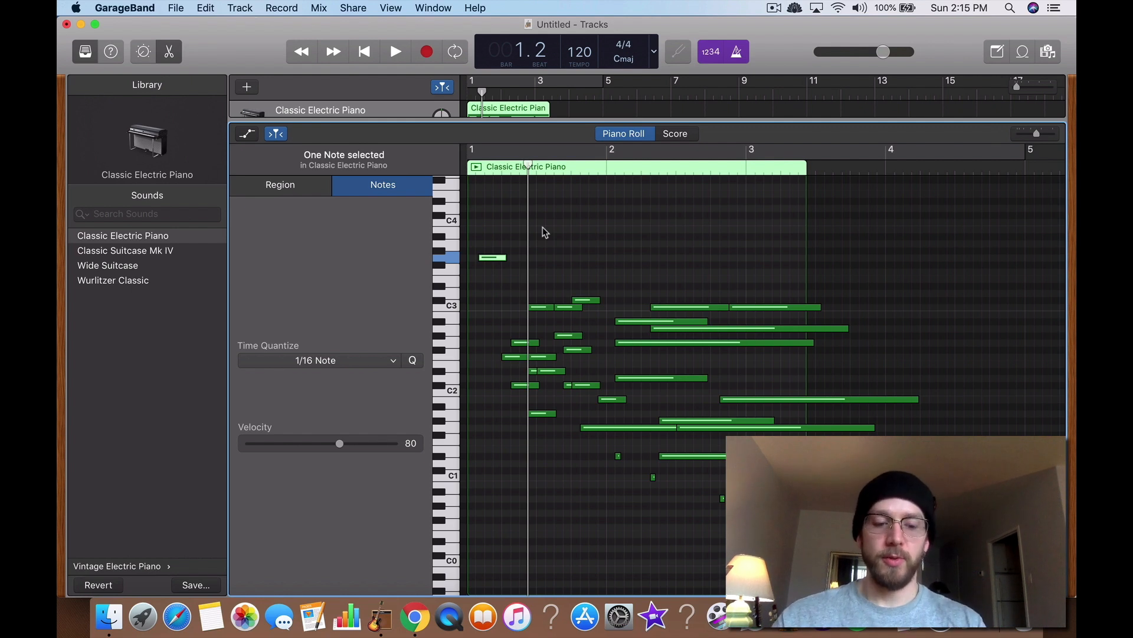
# Step: Add a series of short notes above C3 across bars 1 and 2 of the piano roll
pyautogui.keyDown('super'); pyautogui.click(553, 236); pyautogui.keyUp('super')
pyautogui.keyDown('super'); pyautogui.click(614, 257); pyautogui.keyUp('super')
pyautogui.keyDown('super'); pyautogui.click(552, 258); pyautogui.keyUp('super')
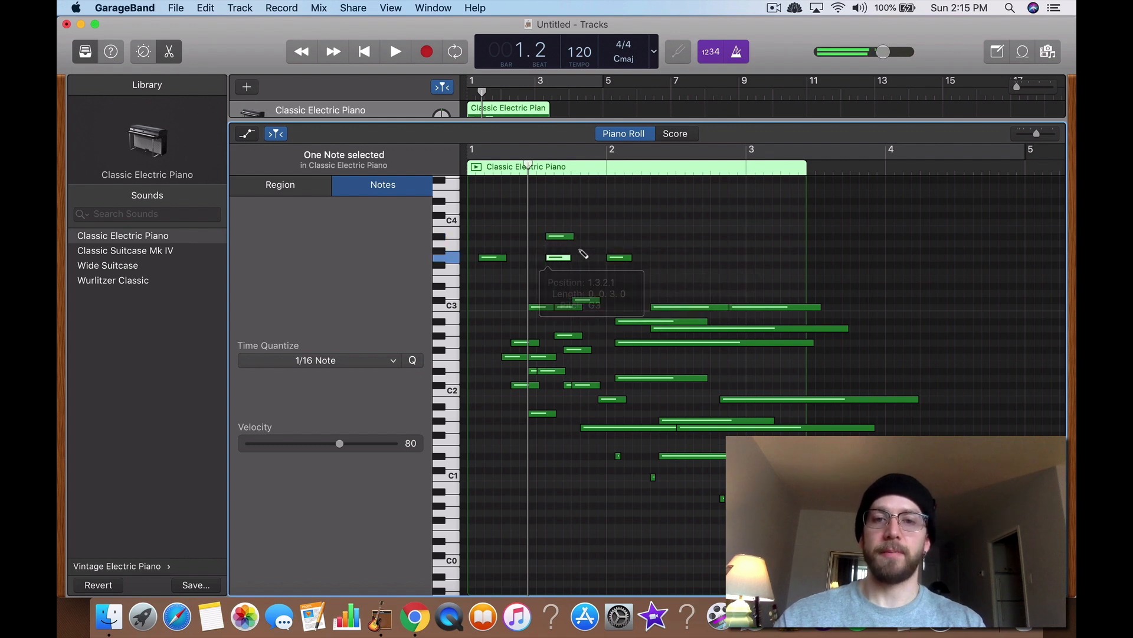
pyautogui.keyDown('super'); pyautogui.click(587, 250); pyautogui.keyUp('super')
pyautogui.keyDown('super'); pyautogui.click(605, 229); pyautogui.keyUp('super')
pyautogui.keyDown('super'); pyautogui.click(648, 222); pyautogui.keyUp('super')
pyautogui.keyDown('super'); pyautogui.click(684, 257); pyautogui.keyUp('super')
pyautogui.keyDown('super'); pyautogui.click(665, 250); pyautogui.keyUp('super')
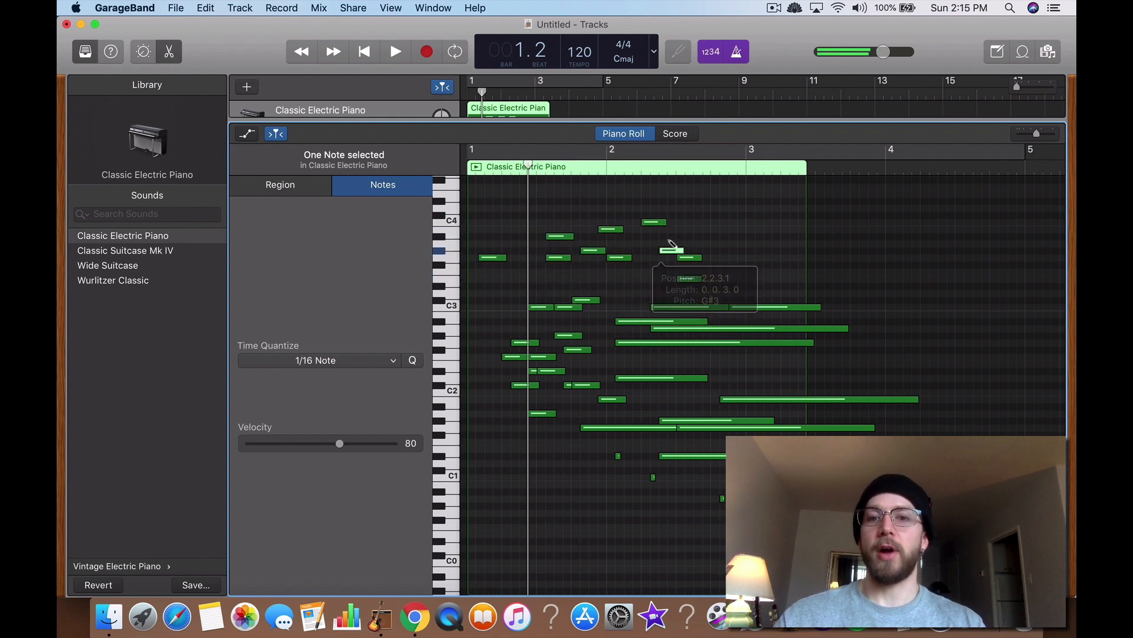
pyautogui.keyDown('super'); pyautogui.click(577, 208); pyautogui.keyUp('super')
pyautogui.moveTo(553, 202)
pyautogui.mouseDown()
pyautogui.moveTo(717, 198)
pyautogui.moveTo(559, 204)
pyautogui.mouseUp()
pyautogui.moveTo(609, 189)
pyautogui.mouseDown()
pyautogui.moveTo(744, 192)
pyautogui.moveTo(605, 203)
pyautogui.mouseUp()
pyautogui.keyDown('super'); pyautogui.click(707, 200); pyautogui.keyUp('super')
pyautogui.keyDown('super'); pyautogui.click(663, 243); pyautogui.keyUp('super')
pyautogui.keyDown('super'); pyautogui.click(732, 250); pyautogui.keyUp('super')
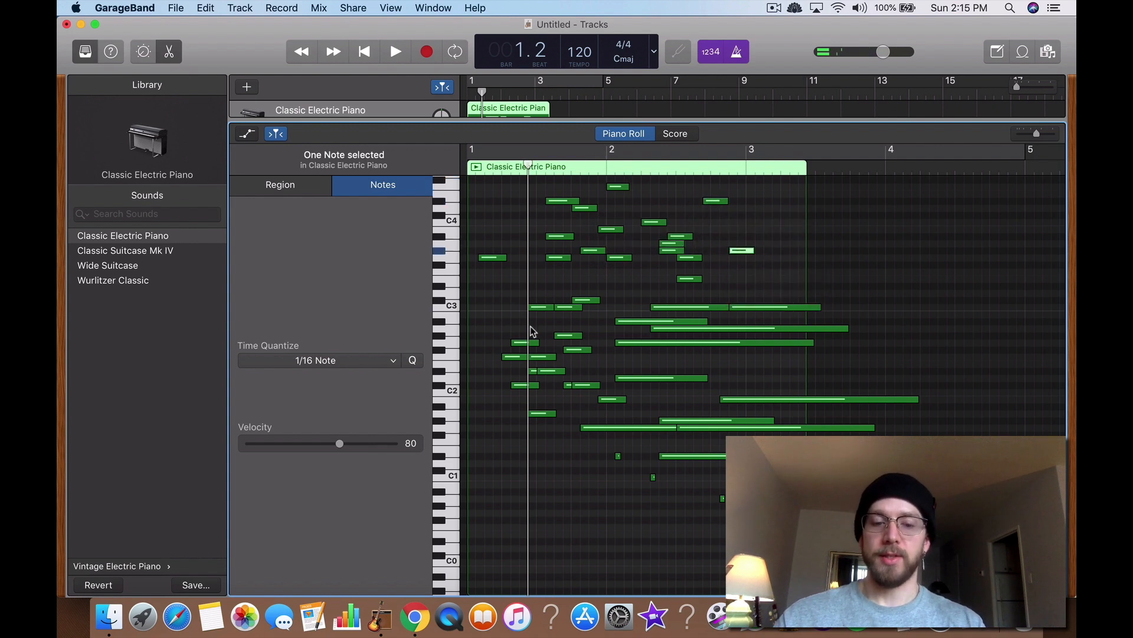
# Step: Marquee-select all the notes in the region and delete them
pyautogui.moveTo(490, 194); pyautogui.dragTo(819, 523)
pyautogui.press('Delete')
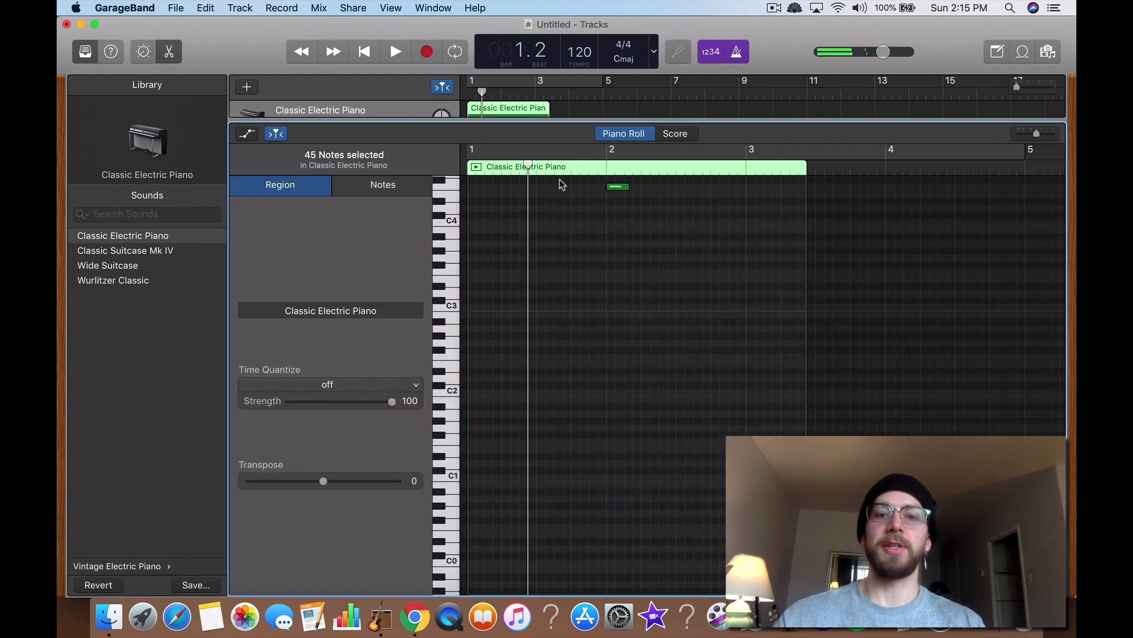
pyautogui.moveTo(559, 178); pyautogui.dragTo(687, 233)
pyautogui.press('Delete')
# Step: Draw new notes in bar 1, starting with a long G3 note and a short D3 note
pyautogui.keyDown('super'); pyautogui.click(499, 257); pyautogui.keyUp('super')
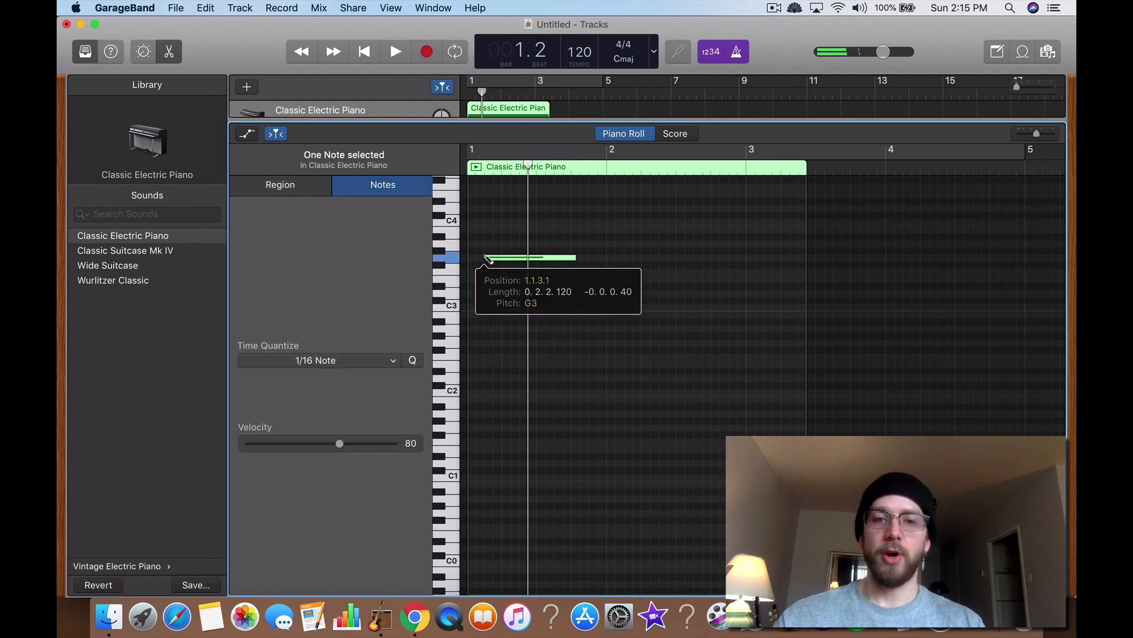
pyautogui.keyDown('super'); pyautogui.click(531, 315); pyautogui.keyUp('super')
pyautogui.keyDown('super'); pyautogui.click(506, 264); pyautogui.keyUp('super')
pyautogui.moveTo(559, 279); pyautogui.dragTo(495, 281)
pyautogui.keyDown('super'); pyautogui.click(522, 294); pyautogui.keyUp('super')
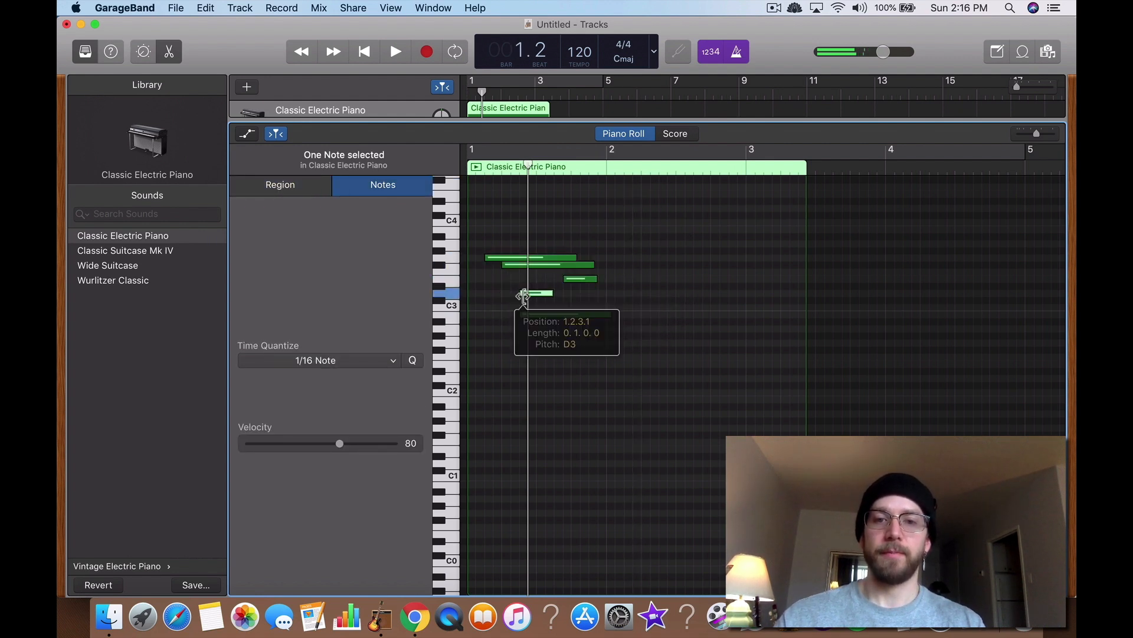
# Step: Add several lower notes between C2 and C3 across bars 1 and 2
pyautogui.keyDown('super'); pyautogui.click(574, 362); pyautogui.keyUp('super')
pyautogui.keyDown('super'); pyautogui.click(522, 399); pyautogui.keyUp('super')
pyautogui.keyDown('super'); pyautogui.click(531, 364); pyautogui.keyUp('super')
pyautogui.keyDown('super'); pyautogui.click(568, 356); pyautogui.keyUp('super')
pyautogui.keyDown('super'); pyautogui.click(575, 321); pyautogui.keyUp('super')
pyautogui.keyDown('super'); pyautogui.click(635, 321); pyautogui.keyUp('super')
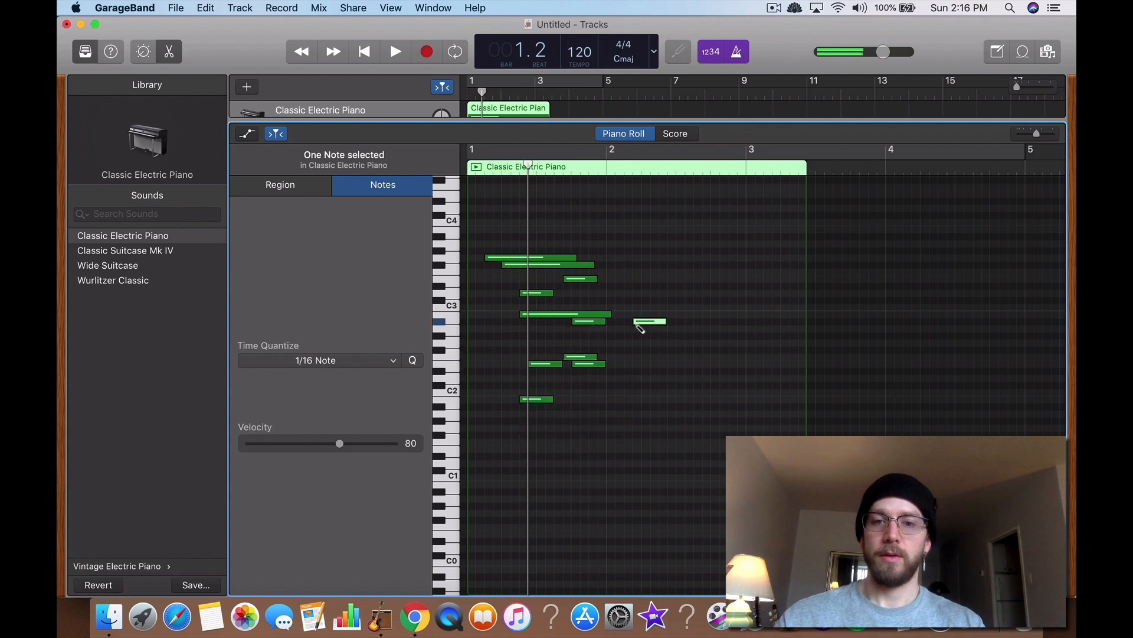
# Step: Add several more short notes across bar 2, above and below C3
pyautogui.keyDown('super'); pyautogui.click(653, 236); pyautogui.keyUp('super')
pyautogui.keyDown('super'); pyautogui.click(723, 250); pyautogui.keyUp('super')
pyautogui.keyDown('super'); pyautogui.click(627, 278); pyautogui.keyUp('super')
pyautogui.keyDown('super'); pyautogui.click(679, 299); pyautogui.keyUp('super')
pyautogui.keyDown('super'); pyautogui.click(678, 279); pyautogui.keyUp('super')
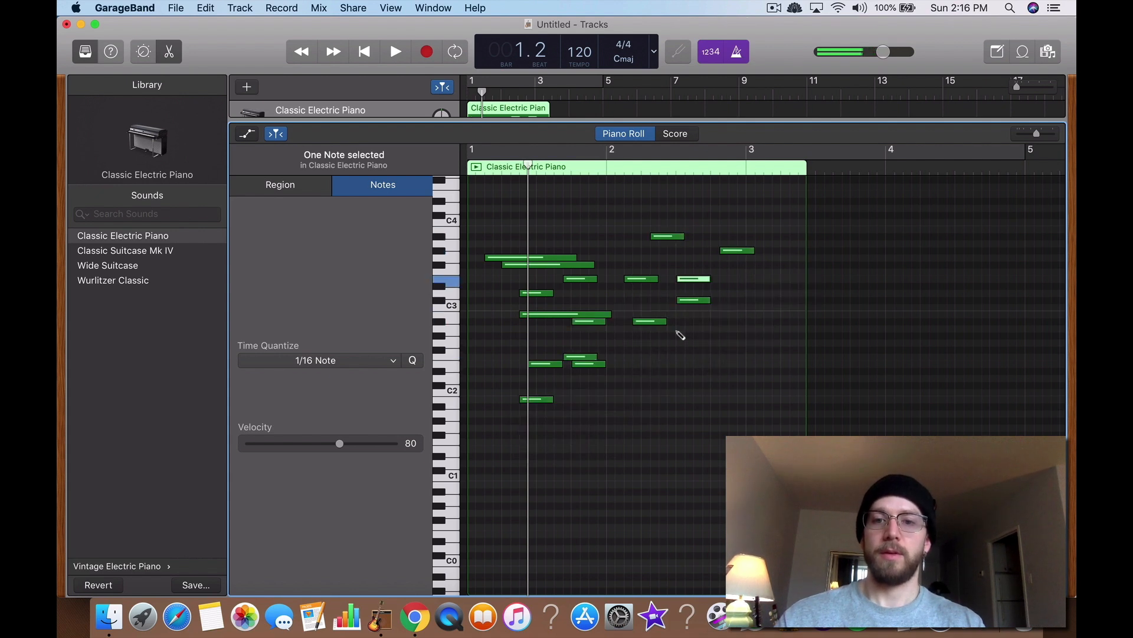
pyautogui.keyDown('super'); pyautogui.click(679, 328); pyautogui.keyUp('super')
pyautogui.keyDown('super'); pyautogui.click(652, 364); pyautogui.keyUp('super')
# Step: Marquee-select all 18 notes and lengthen them together
pyautogui.moveTo(512, 216); pyautogui.dragTo(780, 413)
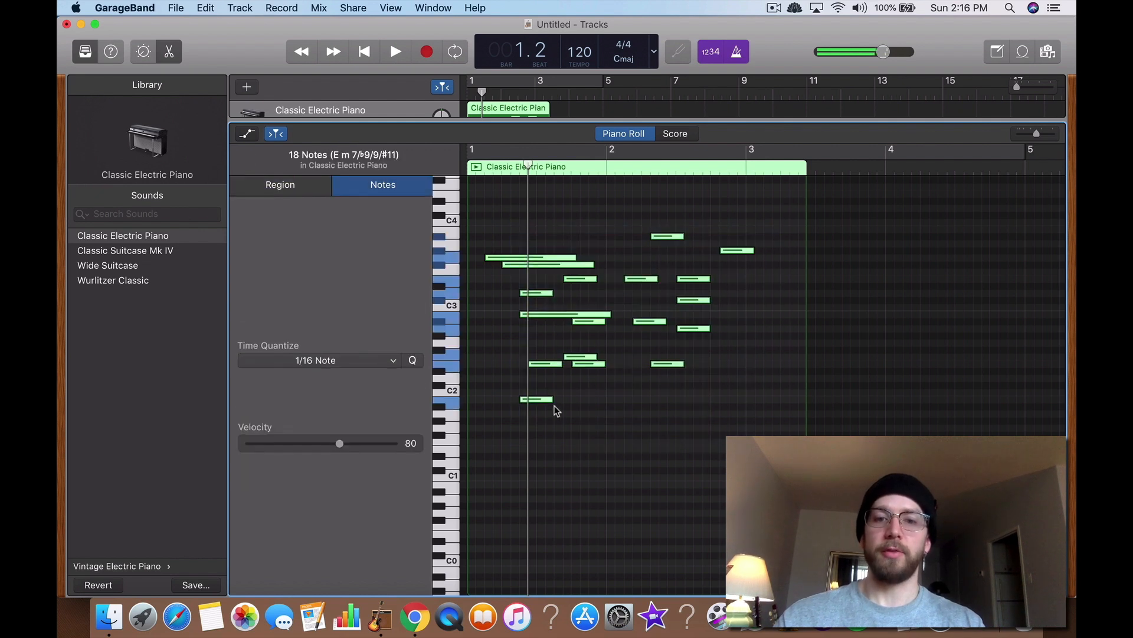
pyautogui.moveTo(552, 401); pyautogui.dragTo(630, 413)
pyautogui.click(805, 260)
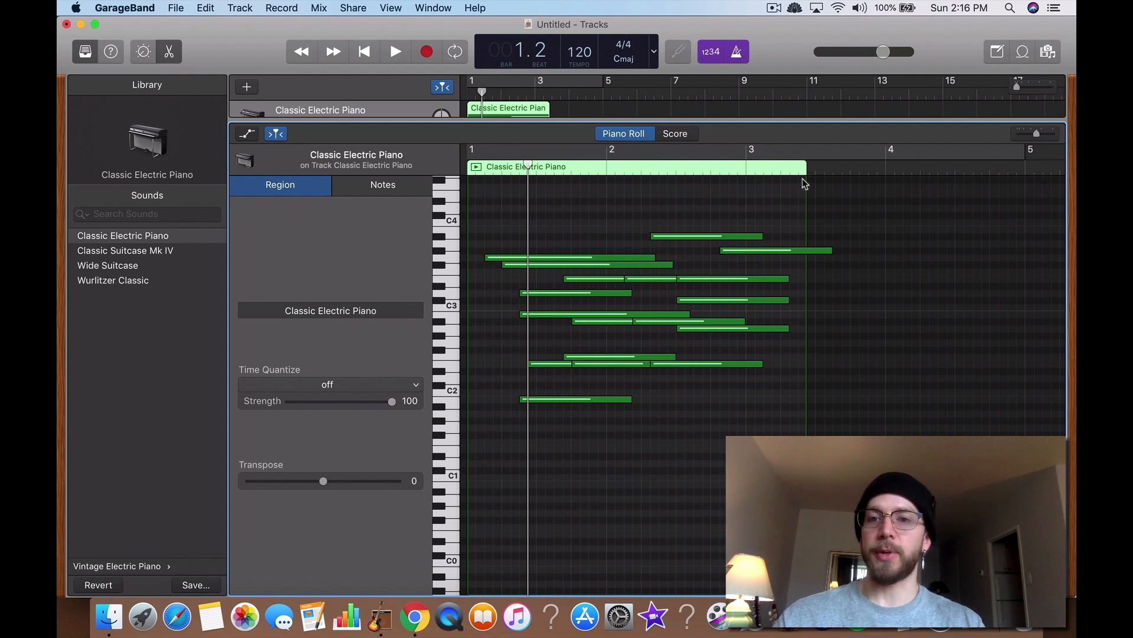
# Step: Extend the region's length to the right, past bar 5 of the piano roll
pyautogui.click(897, 252)
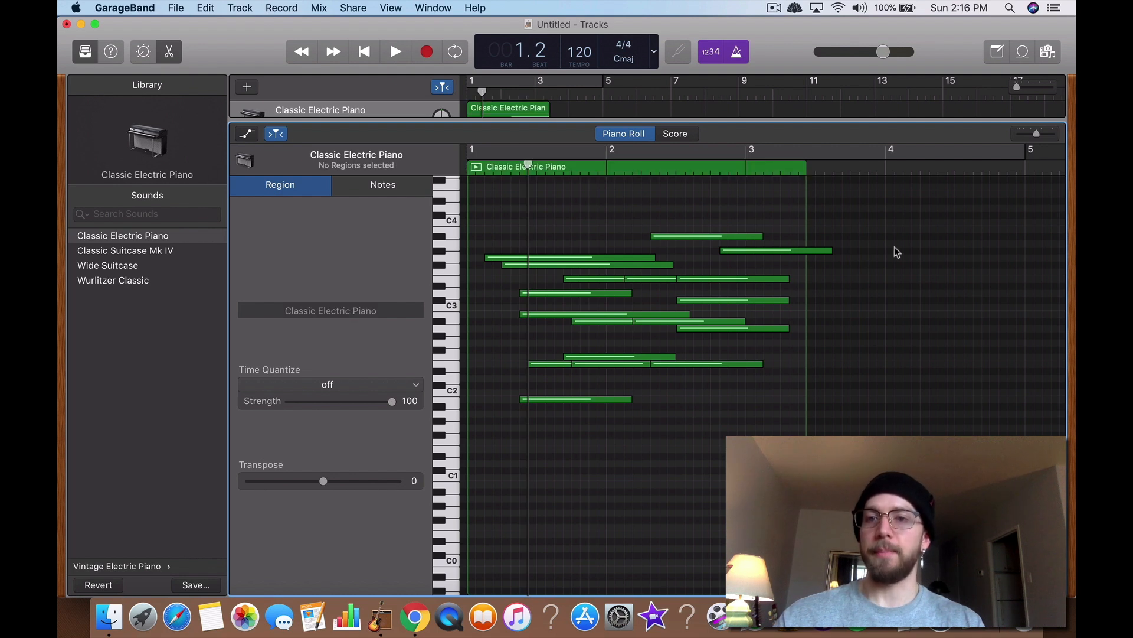
pyautogui.click(808, 170)
pyautogui.moveTo(804, 215); pyautogui.dragTo(822, 215)
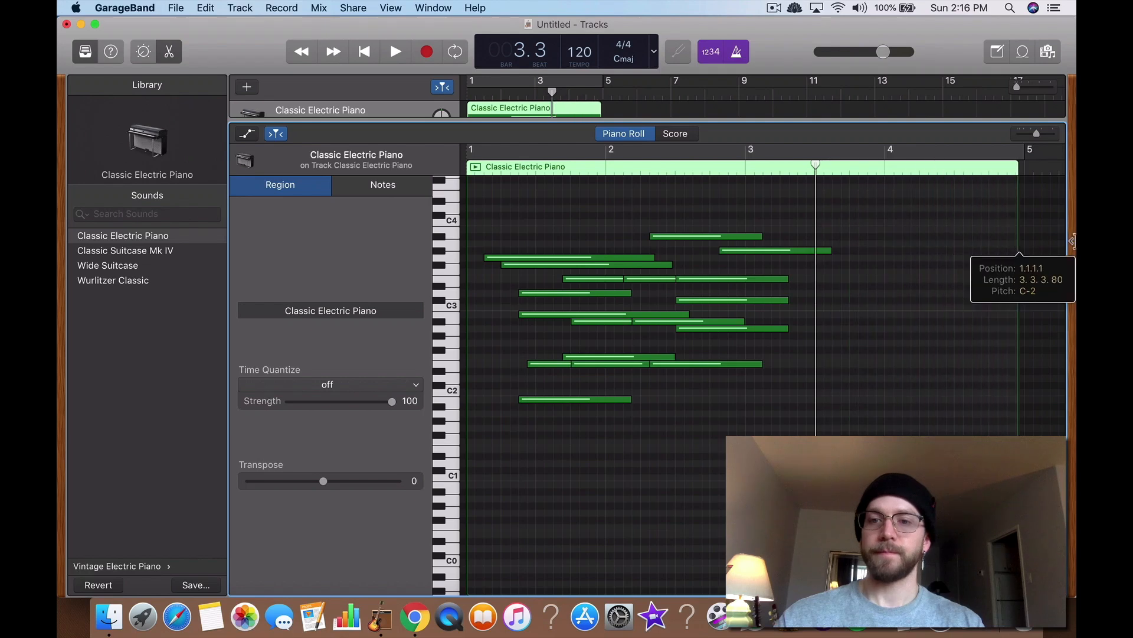
pyautogui.click(828, 326)
pyautogui.hscroll(-3, 827, 328)
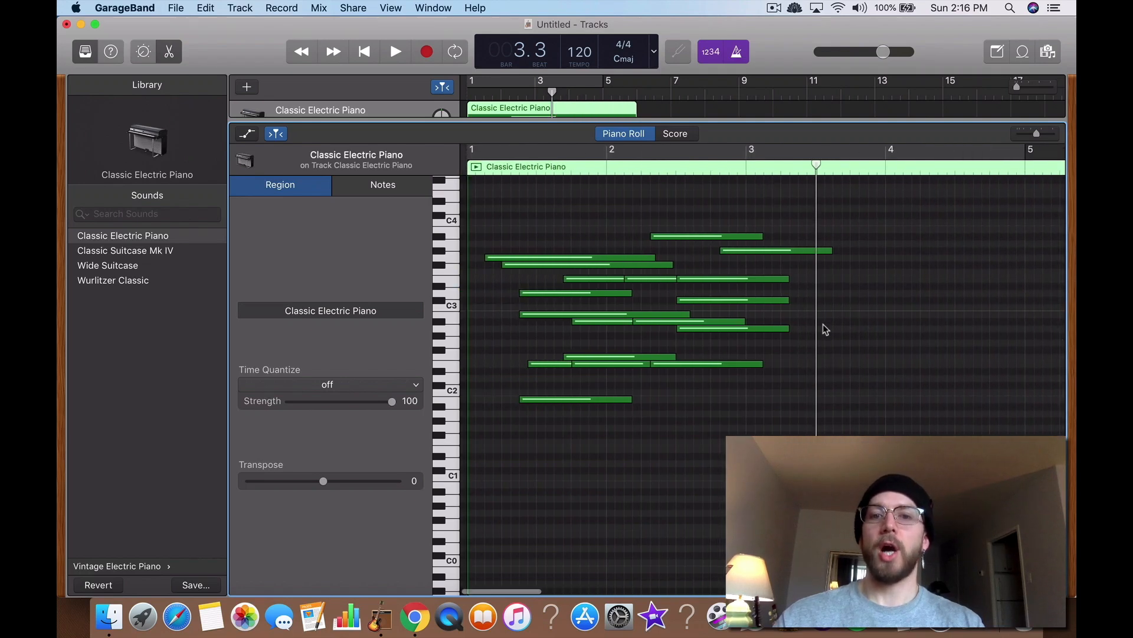
# Step: Select all notes and paste a copy of them at bar 3, beat 4
pyautogui.press('super+a')
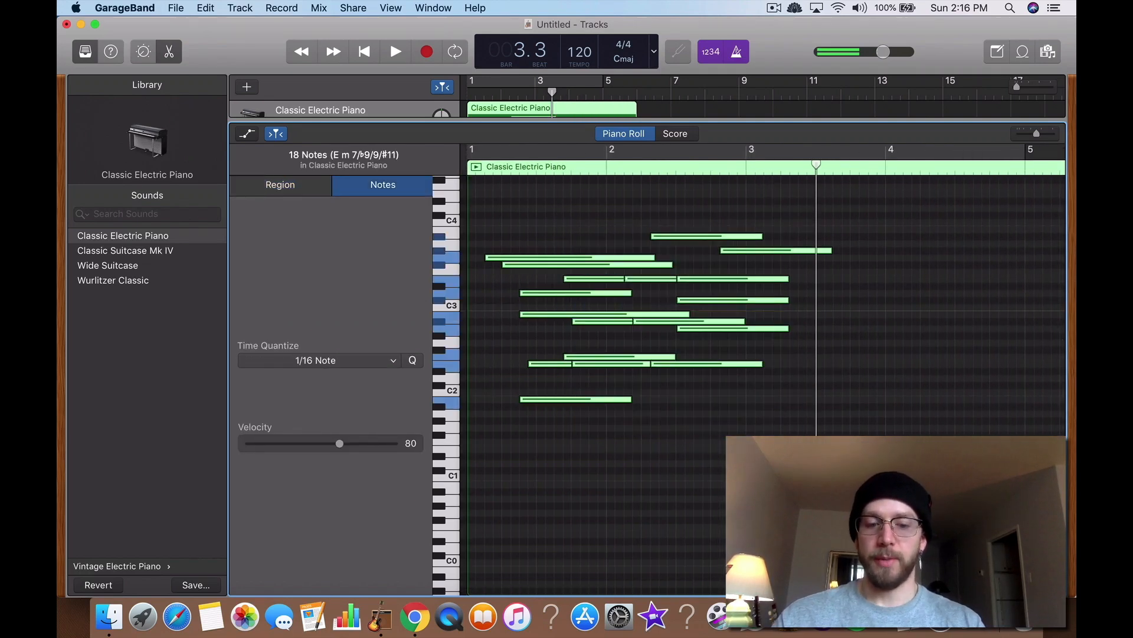
pyautogui.moveTo(817, 166); pyautogui.dragTo(854, 166)
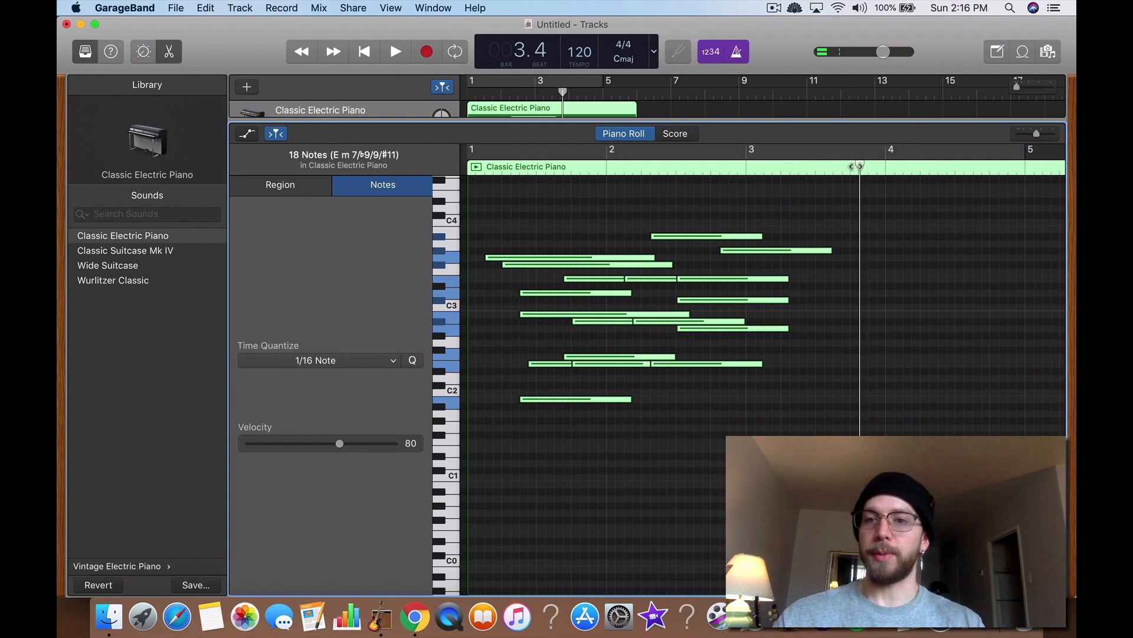
pyautogui.click(863, 237)
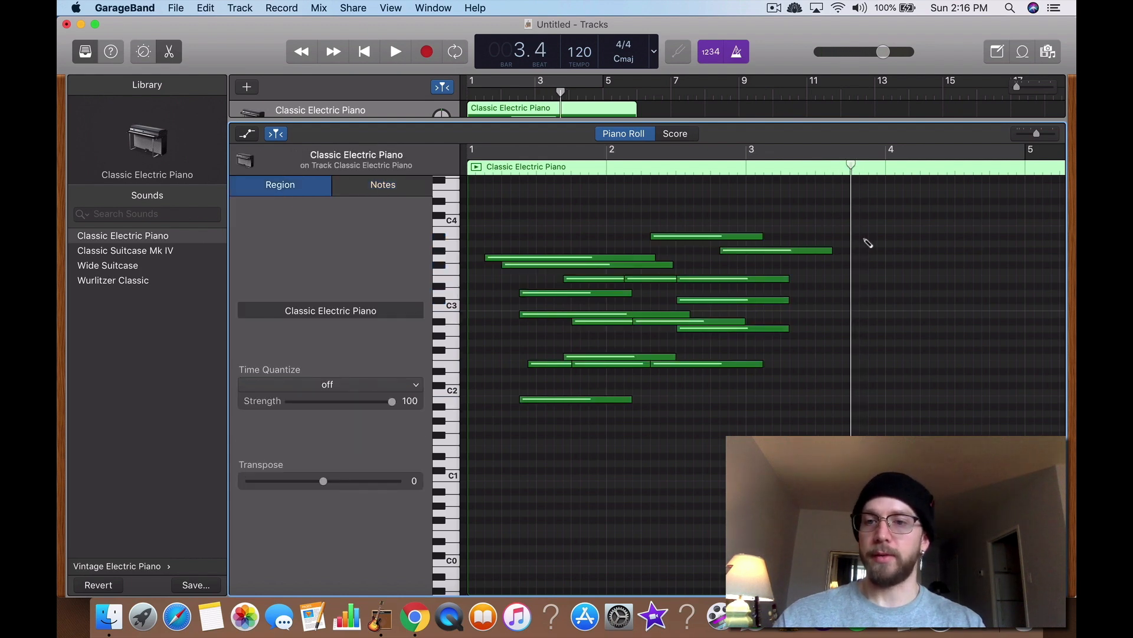
pyautogui.press('super+v')
pyautogui.hscroll(-3, 784, 328)
pyautogui.hscroll(10, 801, 341)
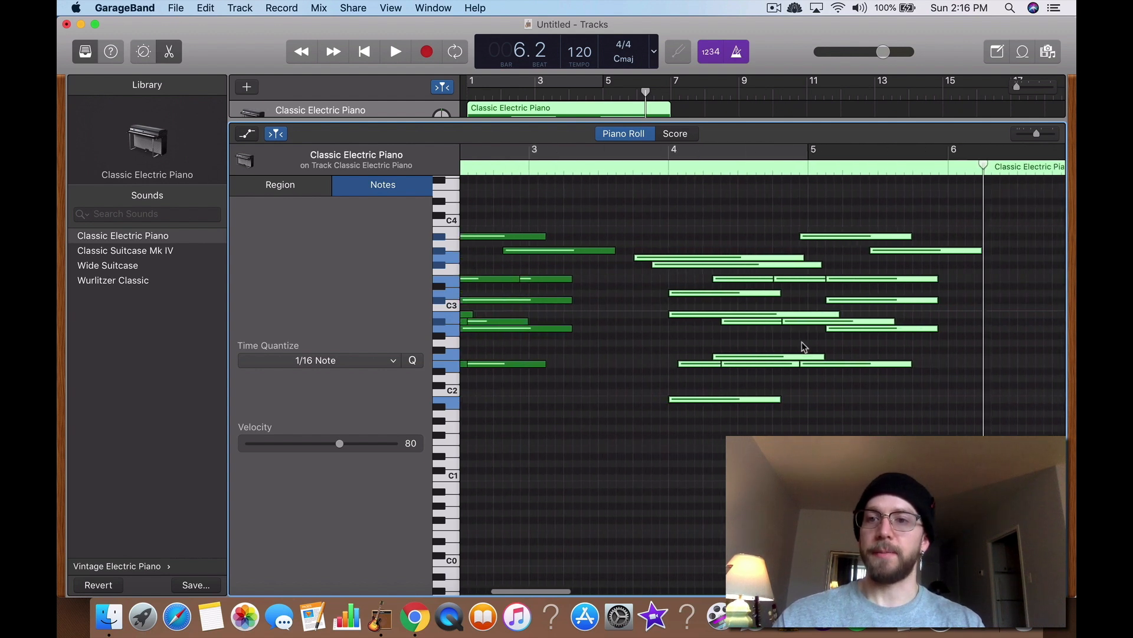
pyautogui.hscroll(-6, 692, 344)
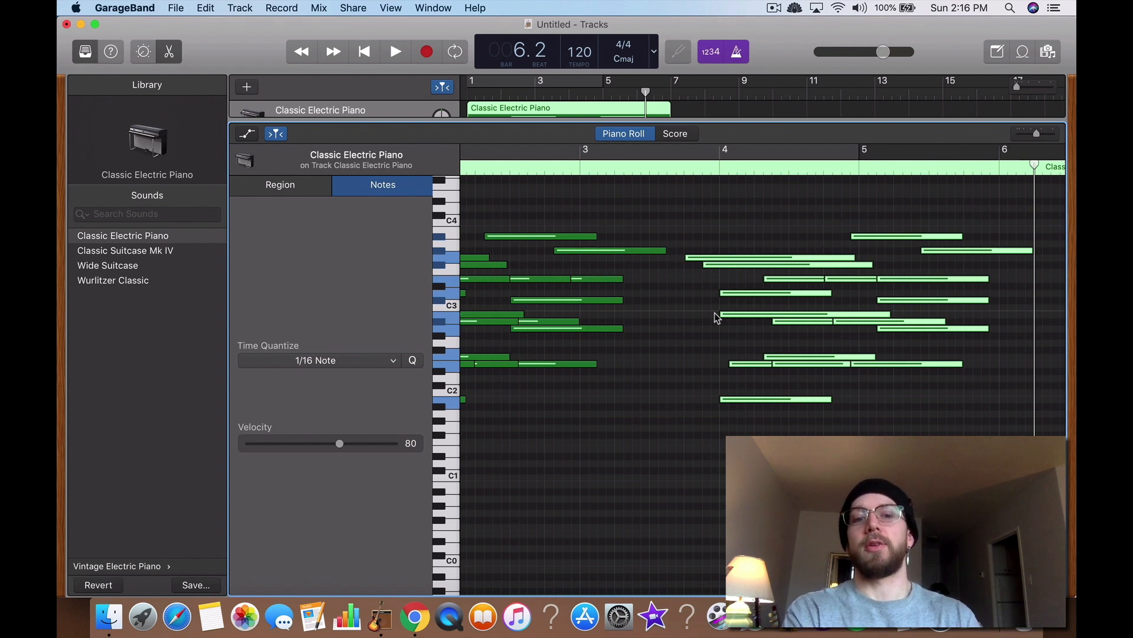
pyautogui.hscroll(-1, 726, 289)
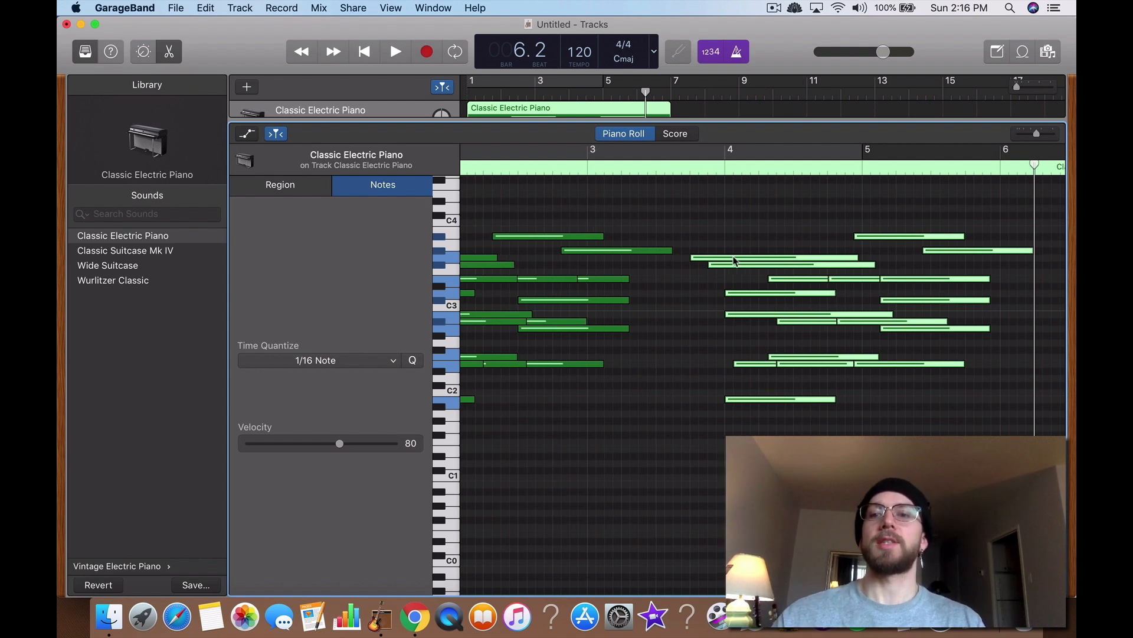
# Step: Move the playhead back to bar 3, beat 4
pyautogui.moveTo(1034, 166); pyautogui.dragTo(702, 204)
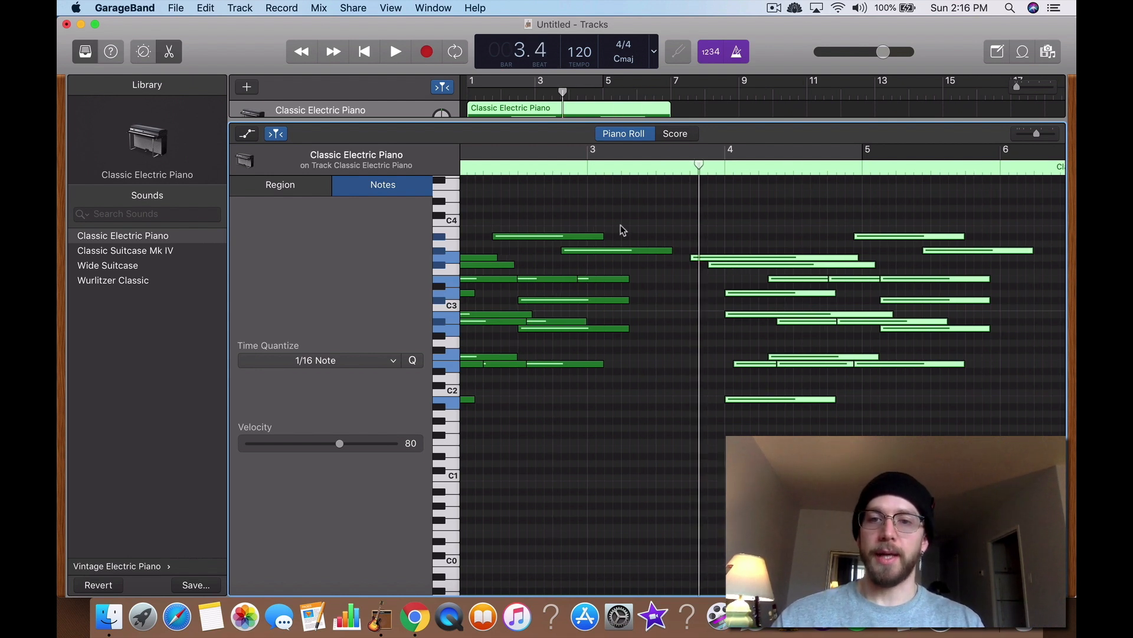
pyautogui.hscroll(-5, 624, 229)
pyautogui.moveTo(853, 168); pyautogui.dragTo(827, 185)
pyautogui.click(637, 239)
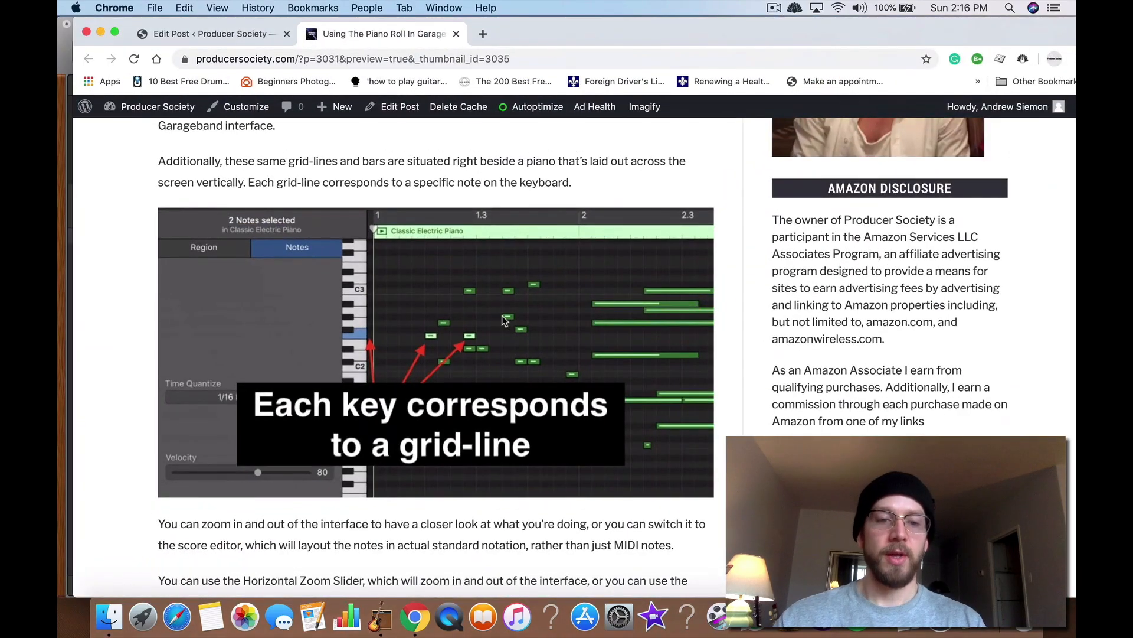
# Step: Scroll through the tutorial article's piano roll section, then return to GarageBand
pyautogui.scroll(-12, 504, 320)
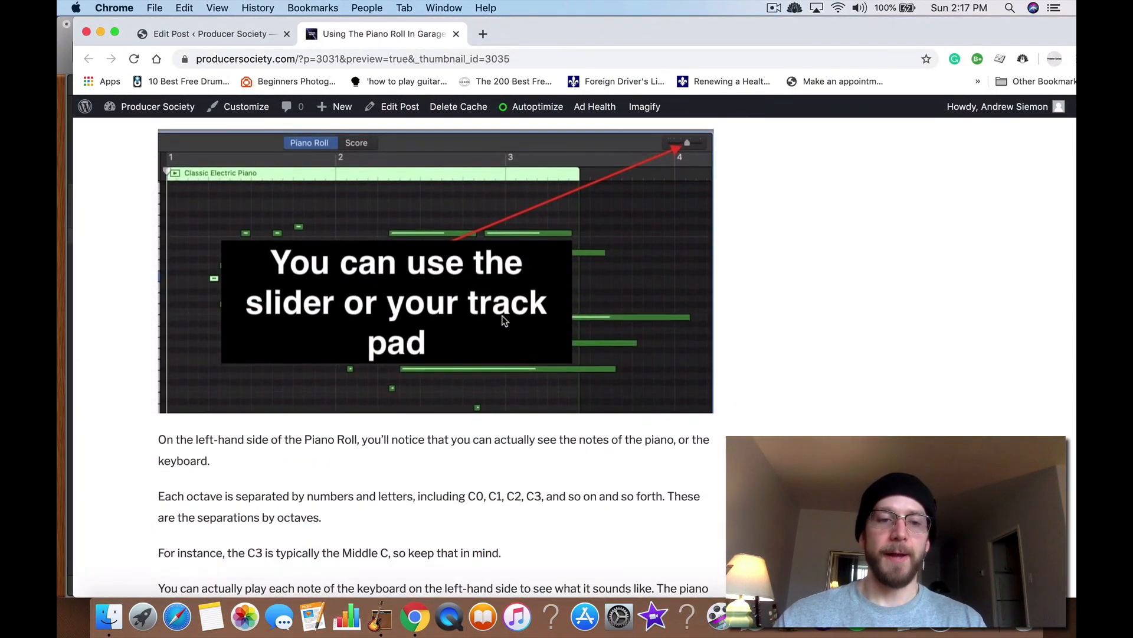
pyautogui.scroll(-8, 504, 321)
pyautogui.scroll(-1, 504, 320)
pyautogui.hotkey('ctrl', 'Up')
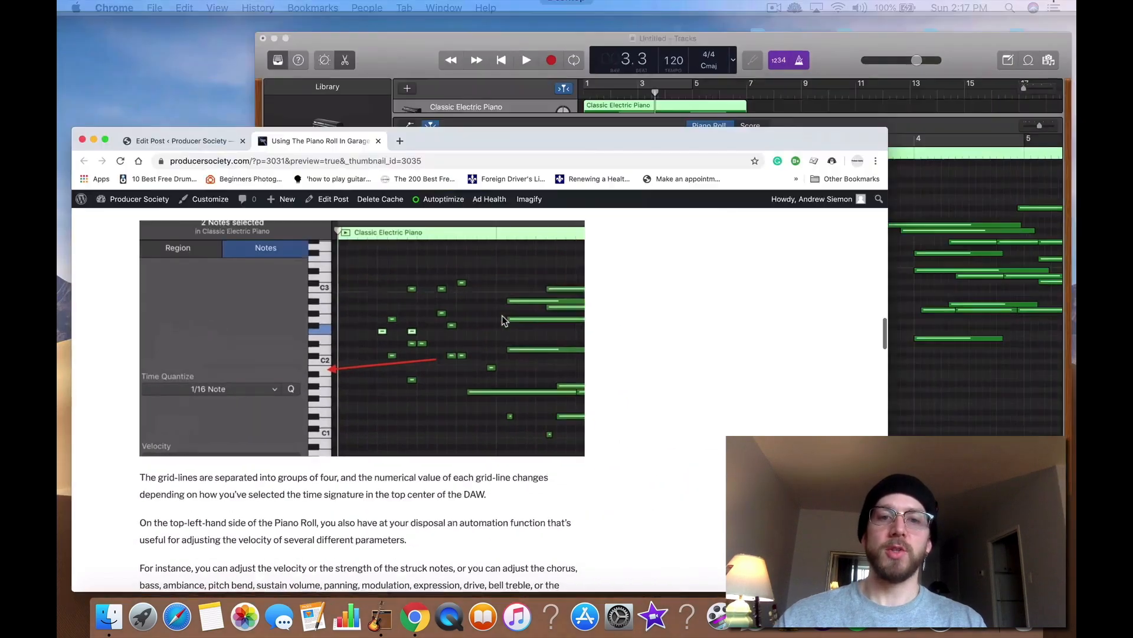
pyautogui.click(807, 264)
# Step: Scroll up and down through the keyboard's octave range and play the C3 key
pyautogui.scroll(-3, 437, 472)
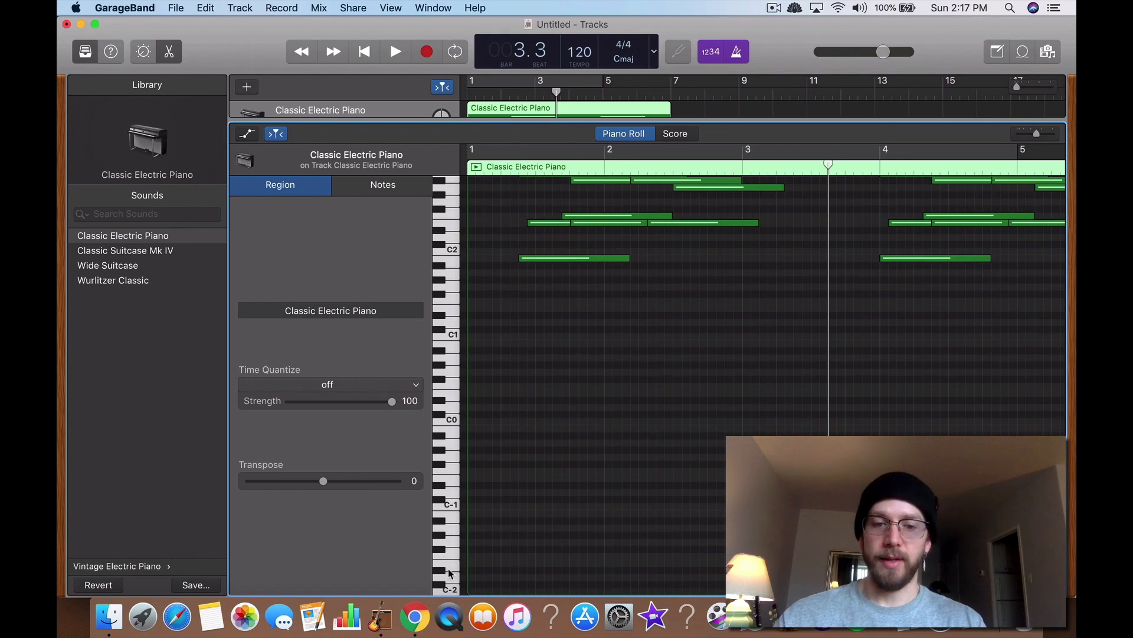
pyautogui.scroll(12, 456, 477)
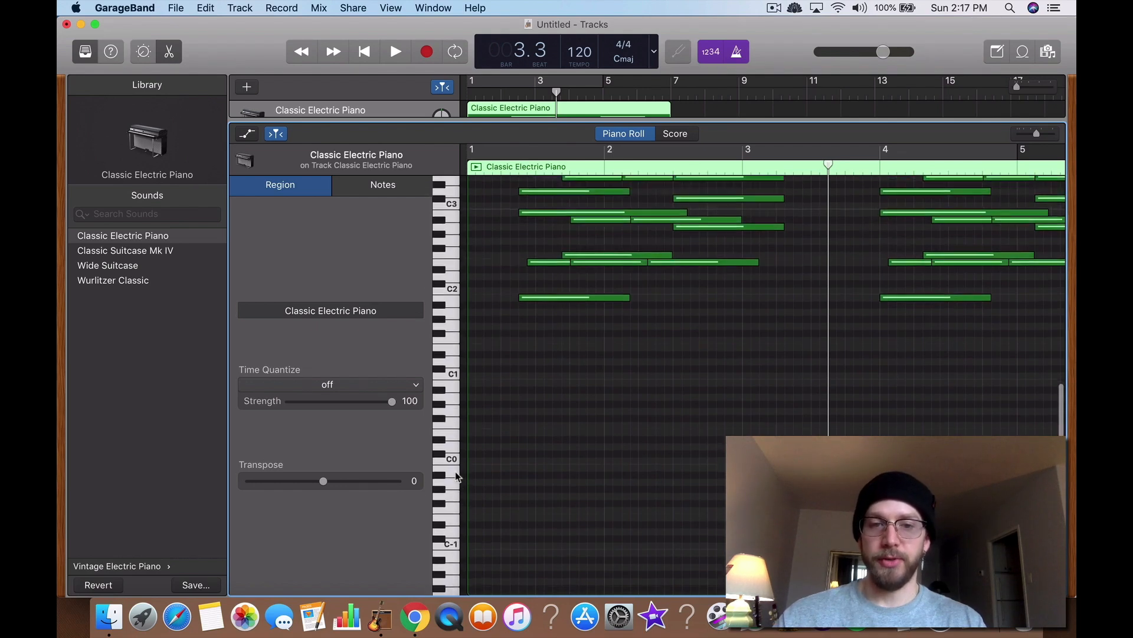
pyautogui.scroll(16, 458, 325)
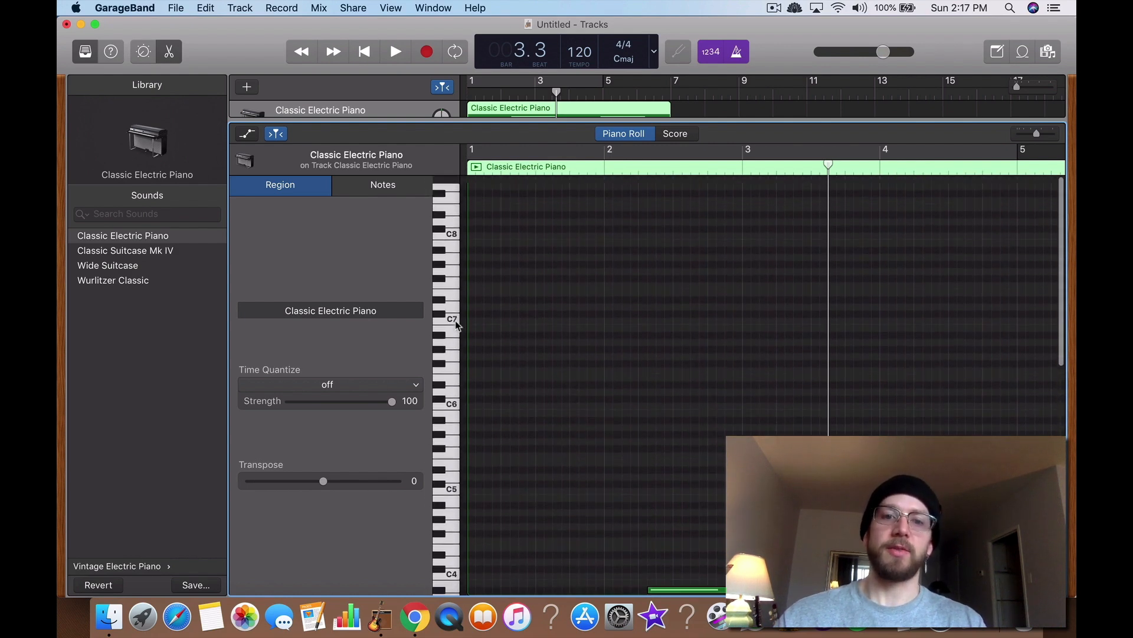
pyautogui.scroll(-20, 458, 326)
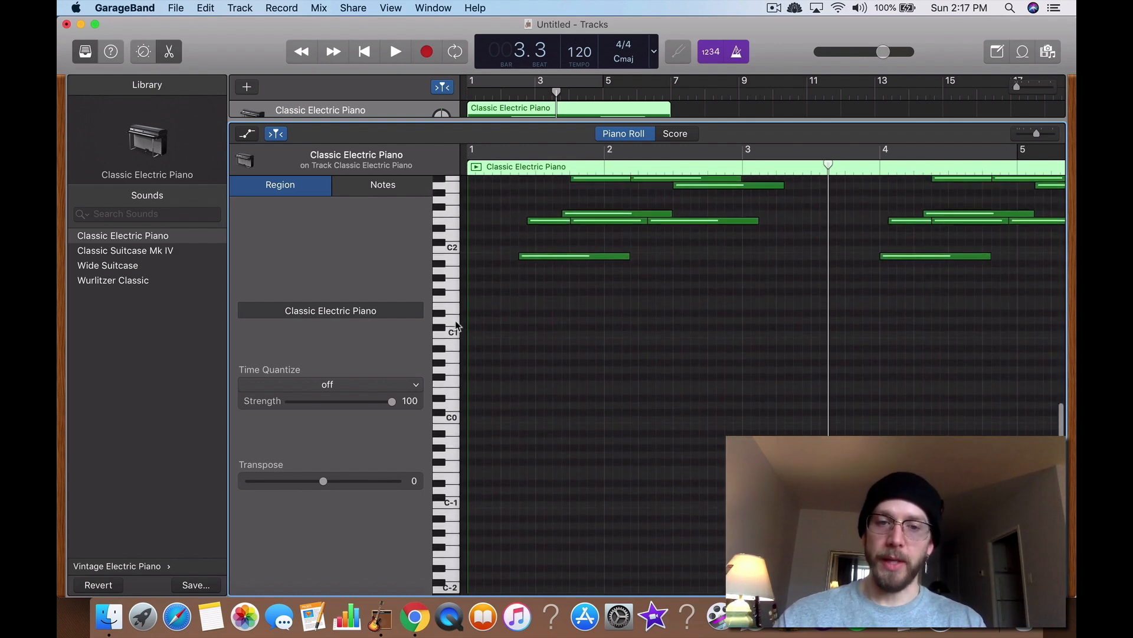
pyautogui.scroll(5, 456, 339)
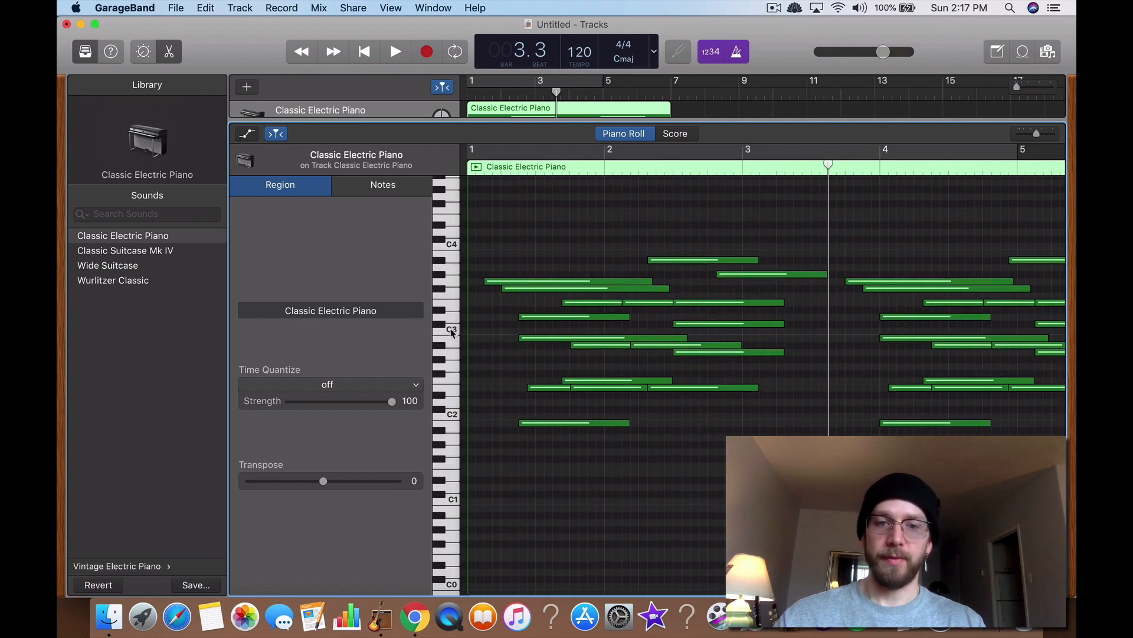
pyautogui.click(452, 332)
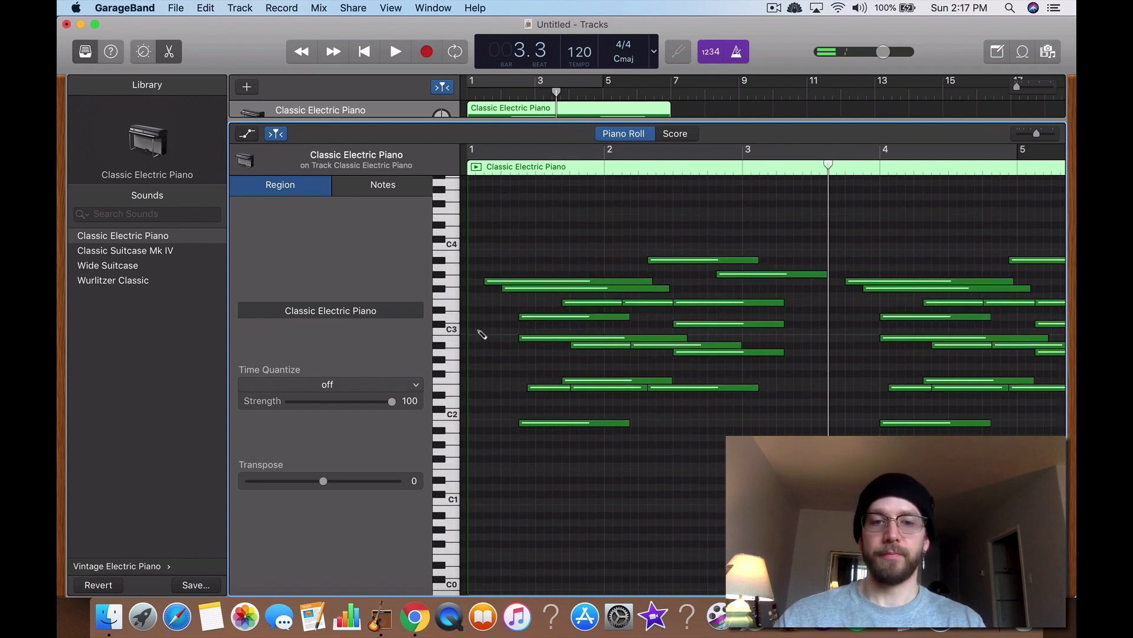
# Step: Add a C3 note at the start of bar 1 and try to delete it
pyautogui.keyDown('super'); pyautogui.click(478, 331); pyautogui.keyUp('super')
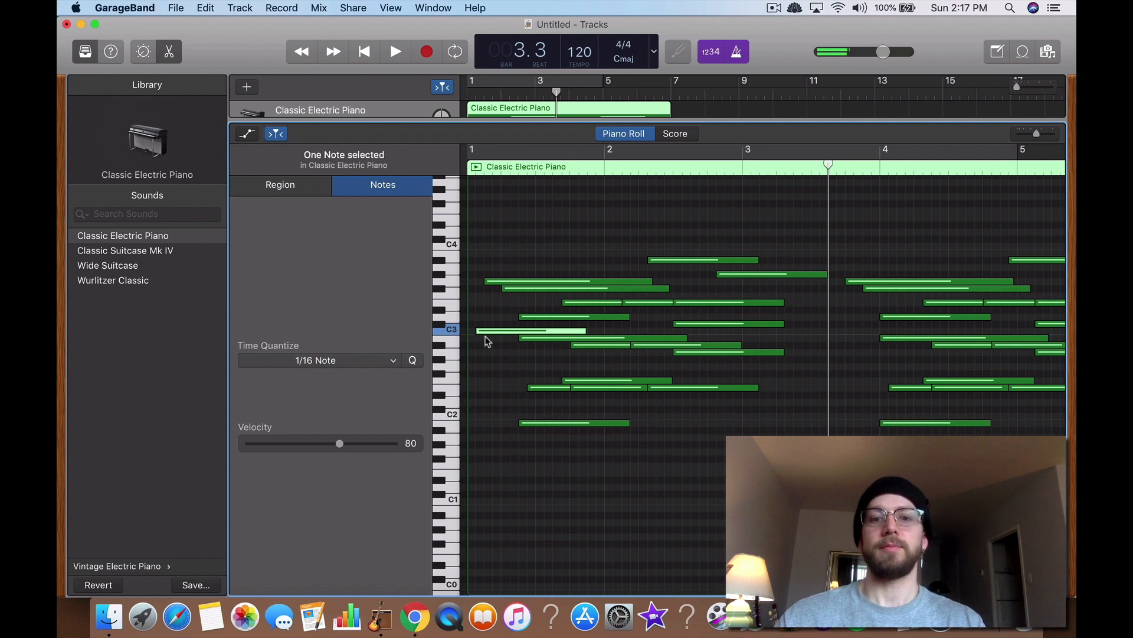
pyautogui.press('super+BackSpace')
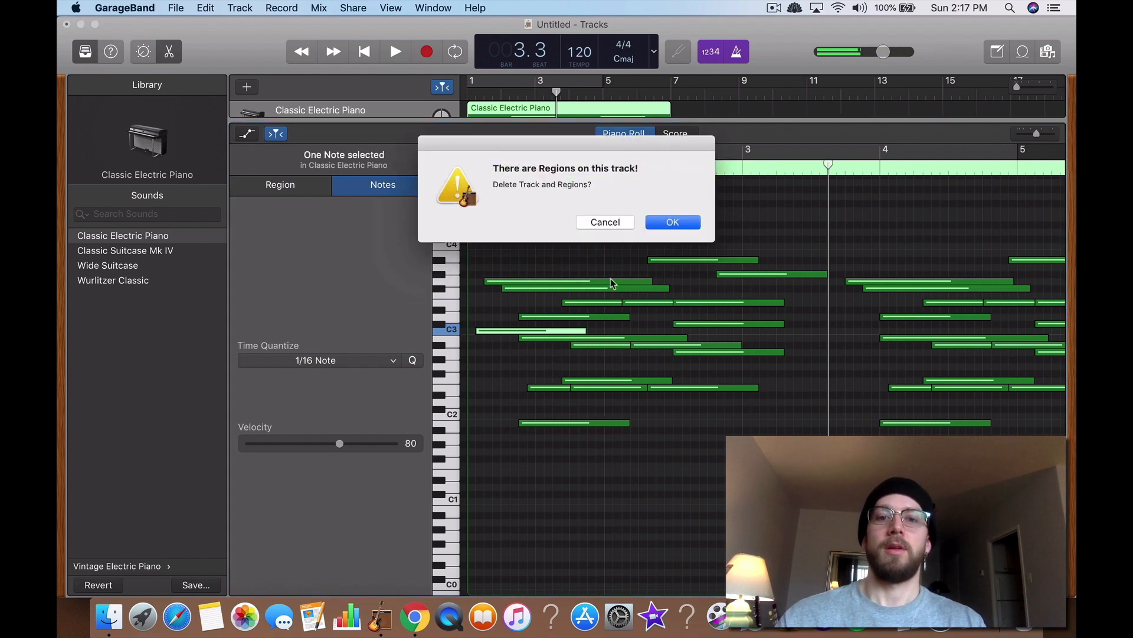
pyautogui.click(620, 225)
# Step: Zoom out, marquee-select every note in the region and delete them
pyautogui.scroll(-5, 550, 265)
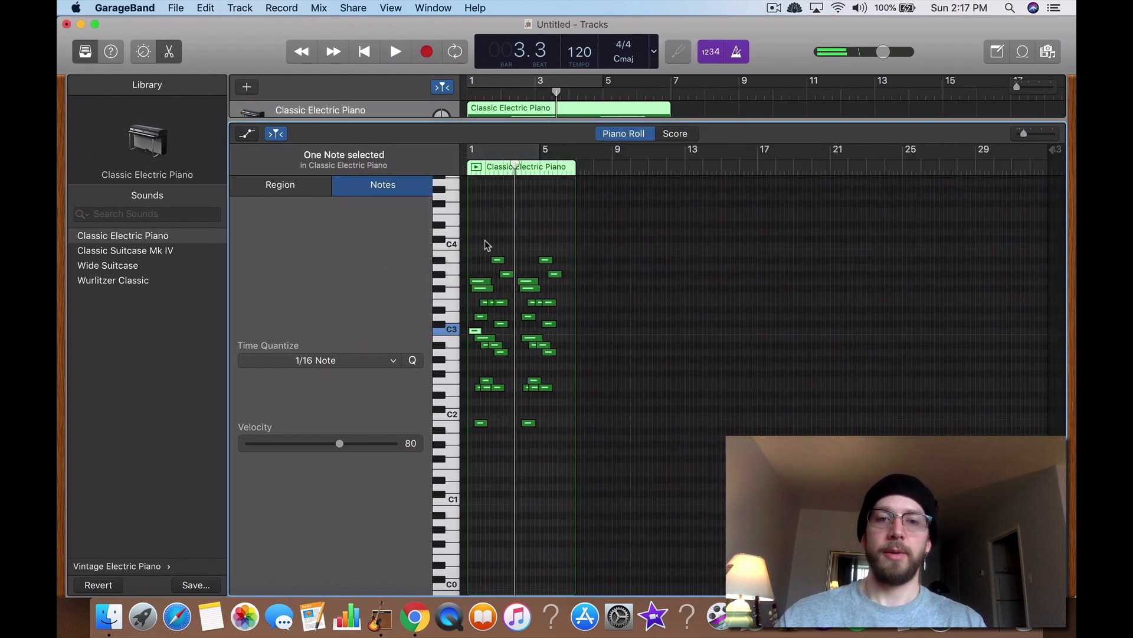
pyautogui.moveTo(482, 238); pyautogui.dragTo(613, 511)
pyautogui.press('BackSpace')
pyautogui.scroll(5, 548, 337)
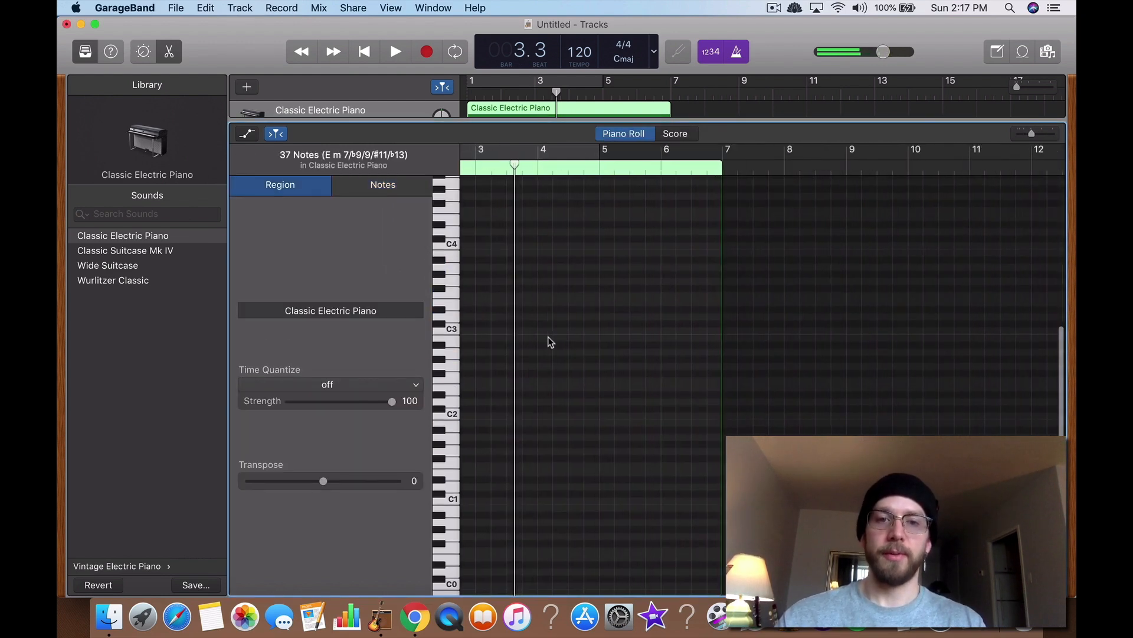
# Step: Read the tutorial's section on the controller and automation, then return to GarageBand
pyautogui.hotkey('ctrl', 'Up')
pyautogui.click(405, 203)
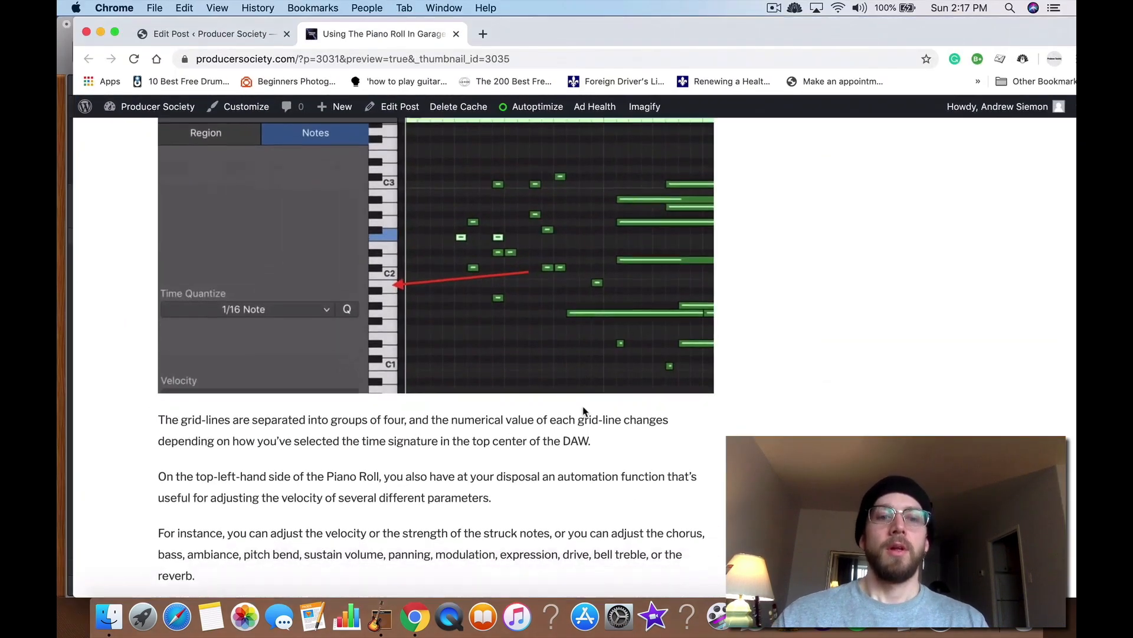
pyautogui.scroll(-15, 582, 385)
pyautogui.scroll(-5, 585, 411)
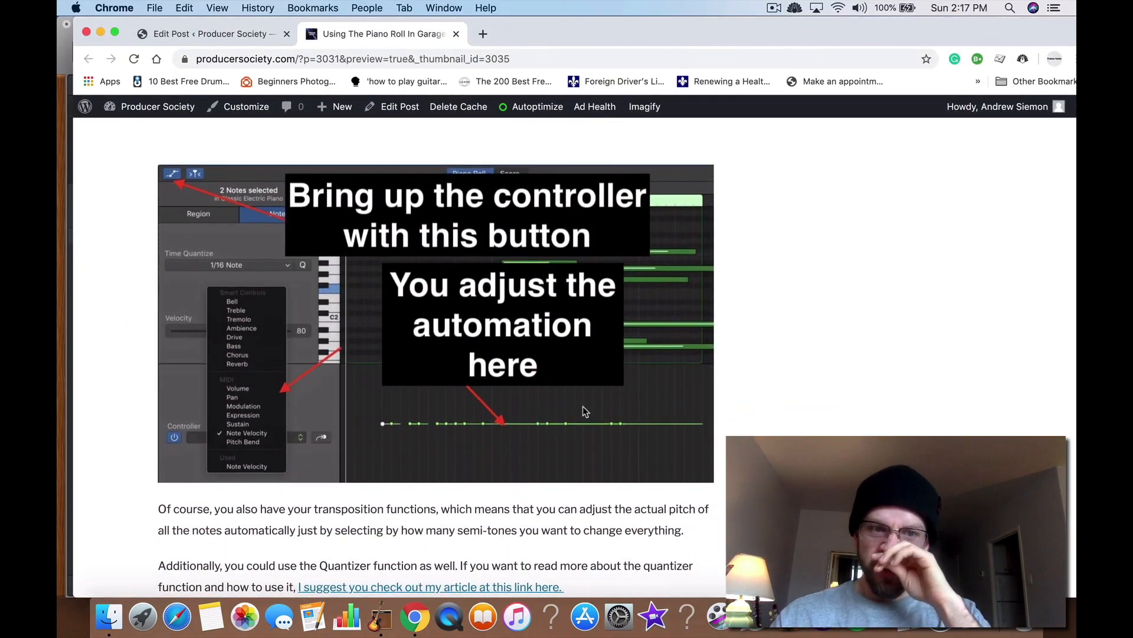
pyautogui.hotkey('ctrl', 'Up')
pyautogui.click(809, 266)
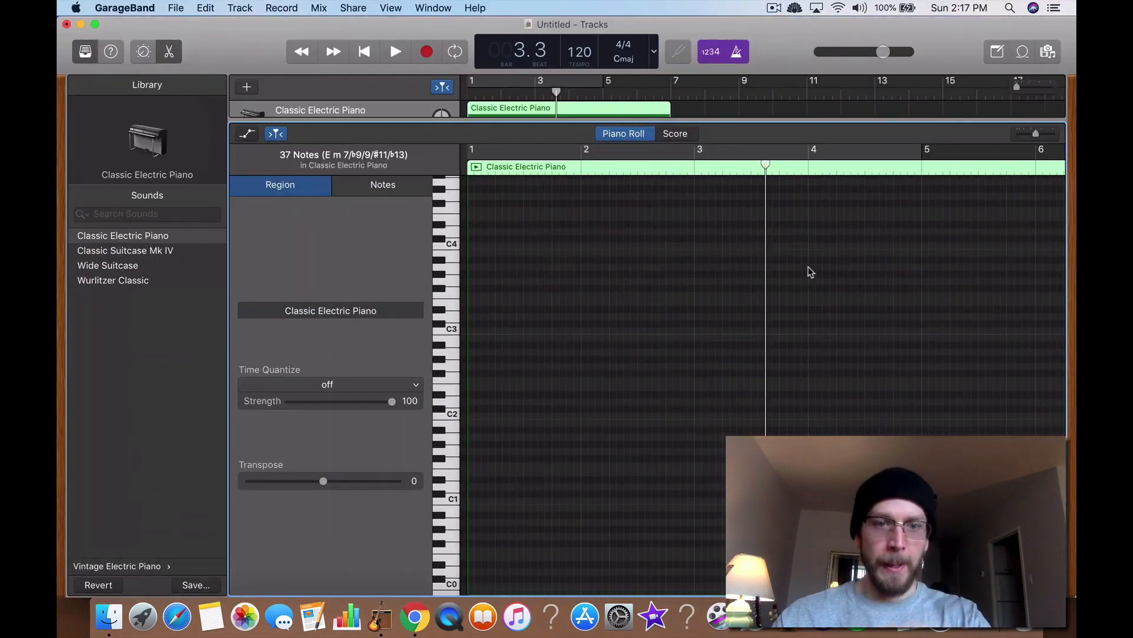
# Step: Show the controller lane beneath the piano roll and open its parameter list
pyautogui.click(248, 133)
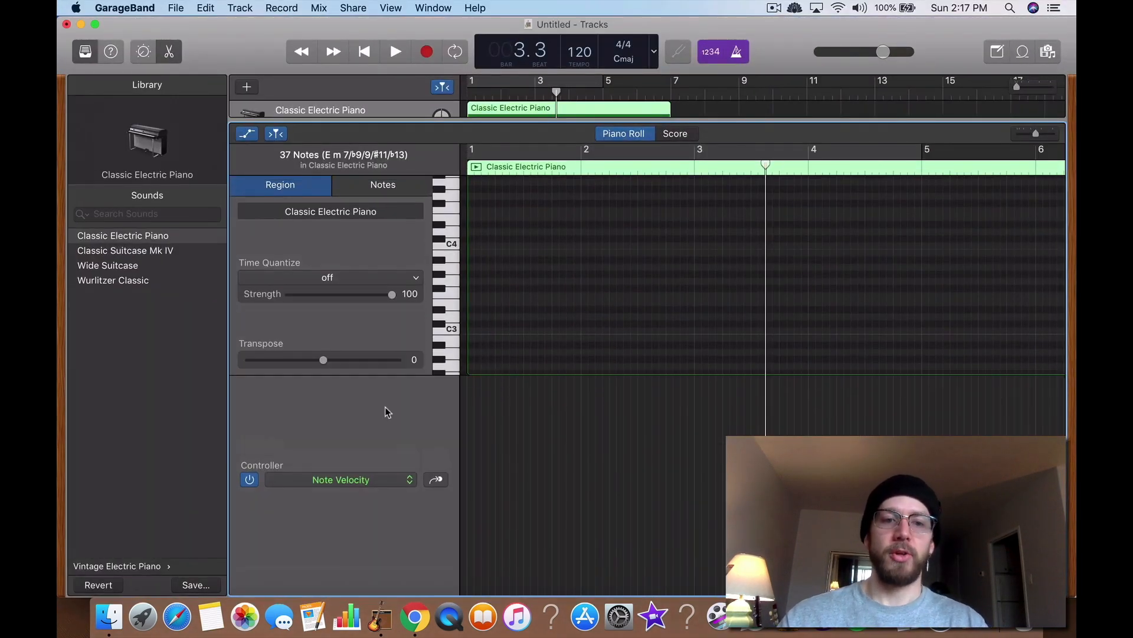
pyautogui.click(375, 479)
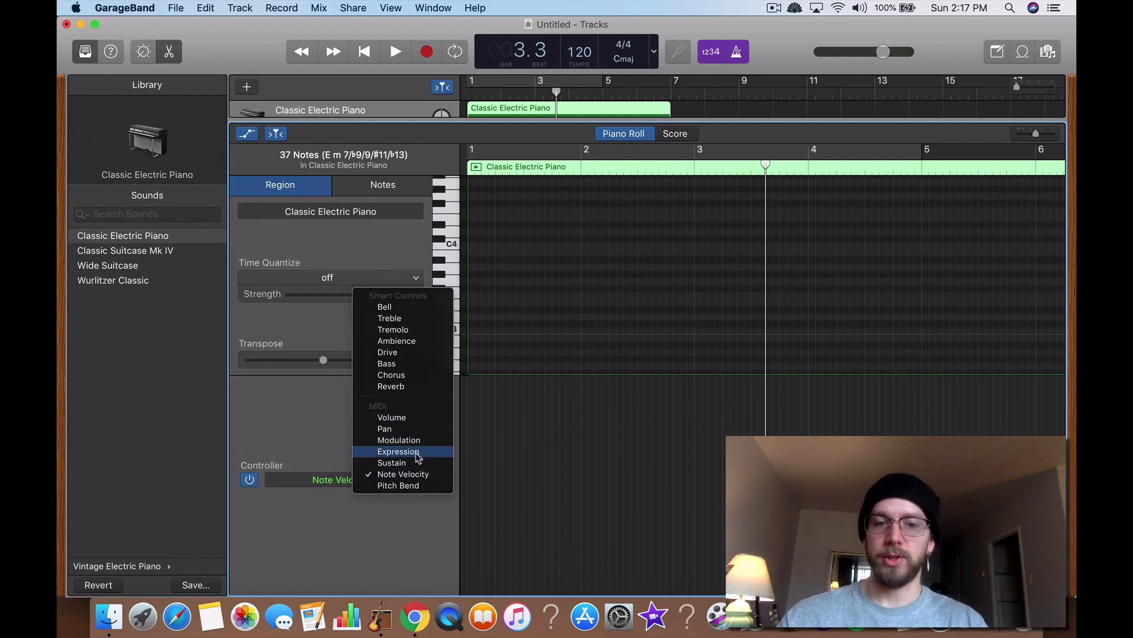
pyautogui.click(528, 267)
# Step: Draw three notes: G3 in bar 1, C4 just before bar 2, and E3 in bar 2
pyautogui.keyDown('super'); pyautogui.click(517, 279); pyautogui.keyUp('super')
pyautogui.keyDown('super'); pyautogui.click(575, 245); pyautogui.keyUp('super')
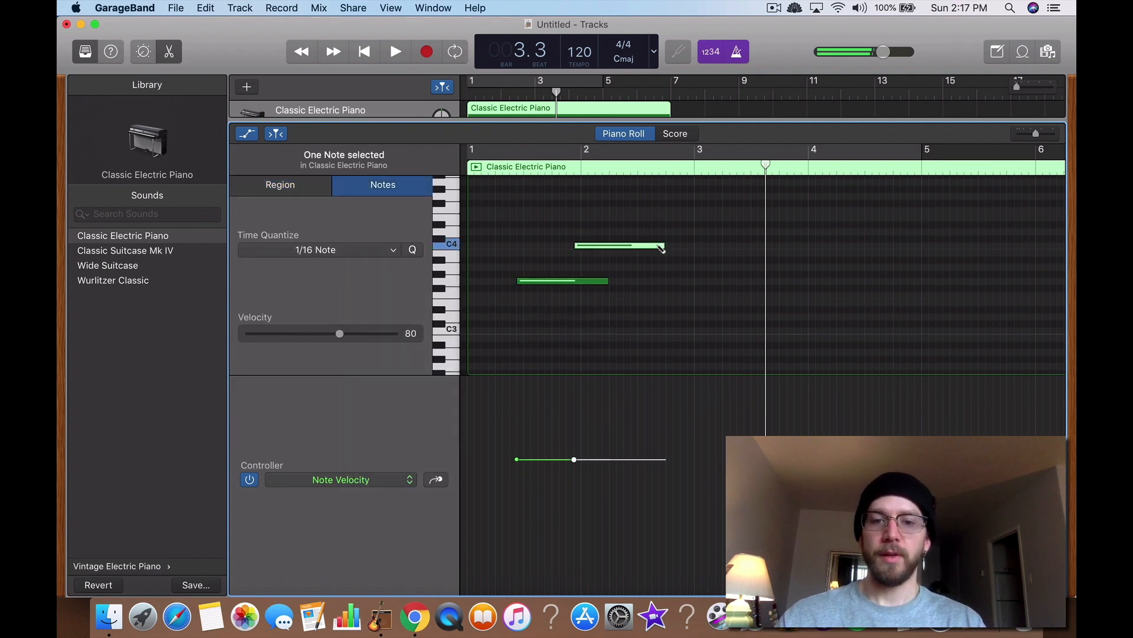
pyautogui.keyDown('super'); pyautogui.click(632, 301); pyautogui.keyUp('super')
# Step: Raise the C4 note's velocity to 119 in the Note Velocity controller lane
pyautogui.click(385, 480)
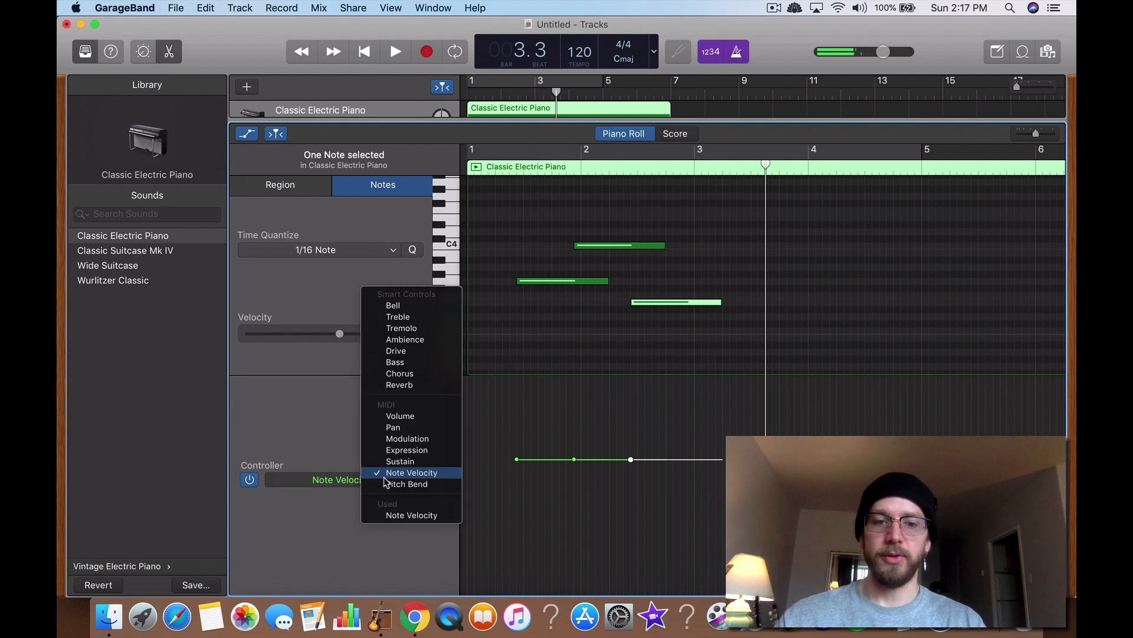
pyautogui.click(505, 425)
pyautogui.moveTo(576, 460); pyautogui.dragTo(575, 394)
pyautogui.click(562, 427)
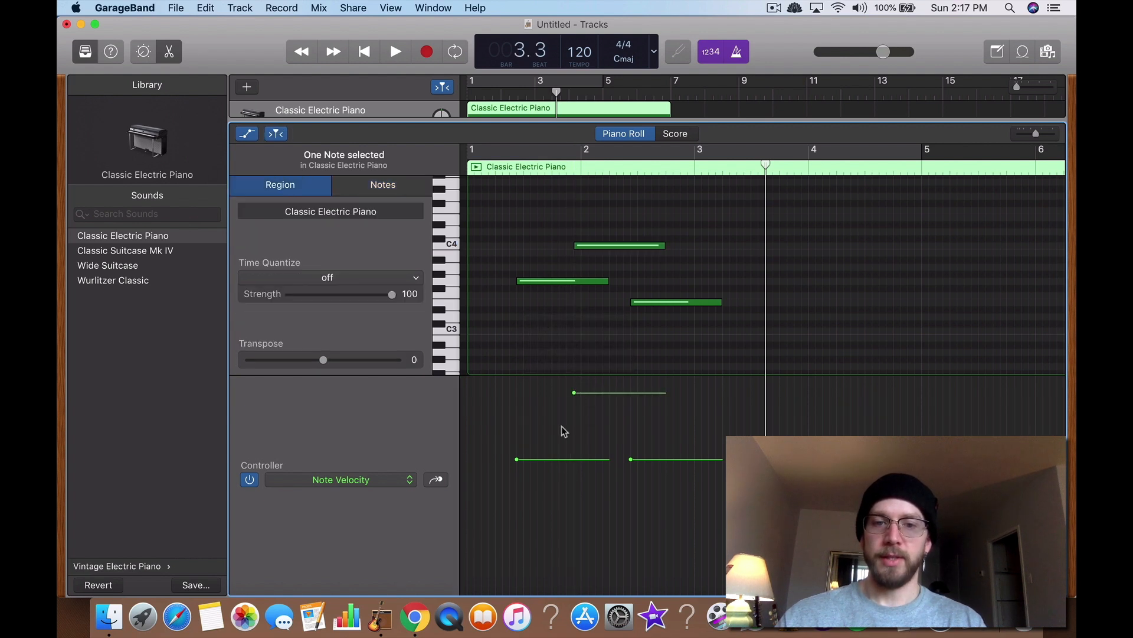
pyautogui.click(597, 247)
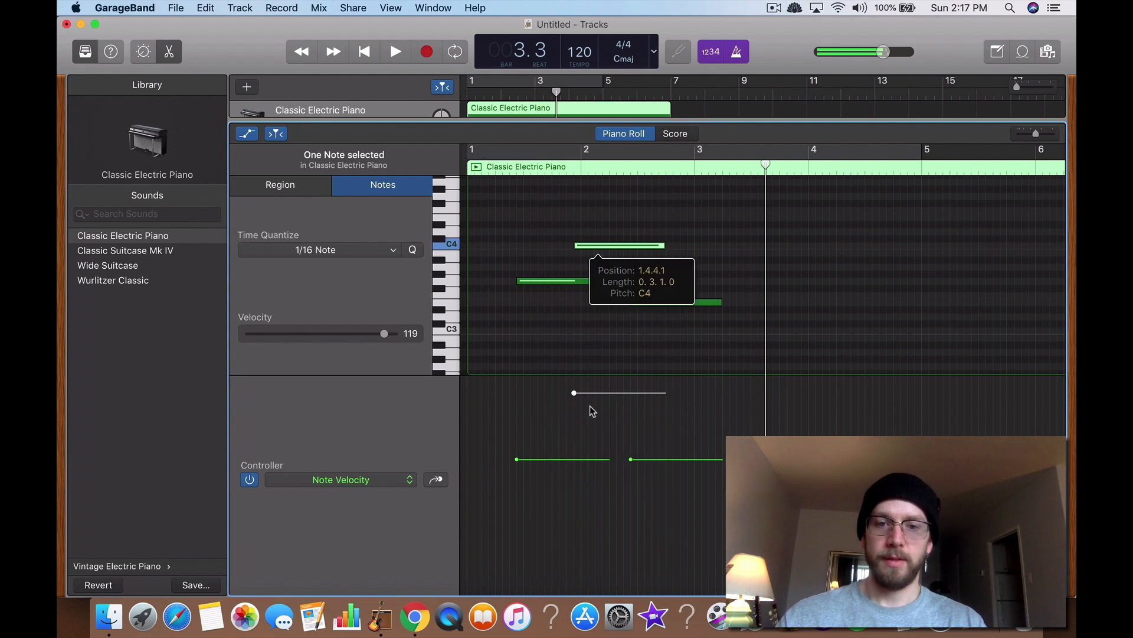
# Step: Lower the C4 note's velocity to 51 in the Note Velocity controller lane
pyautogui.moveTo(581, 392); pyautogui.dragTo(581, 509)
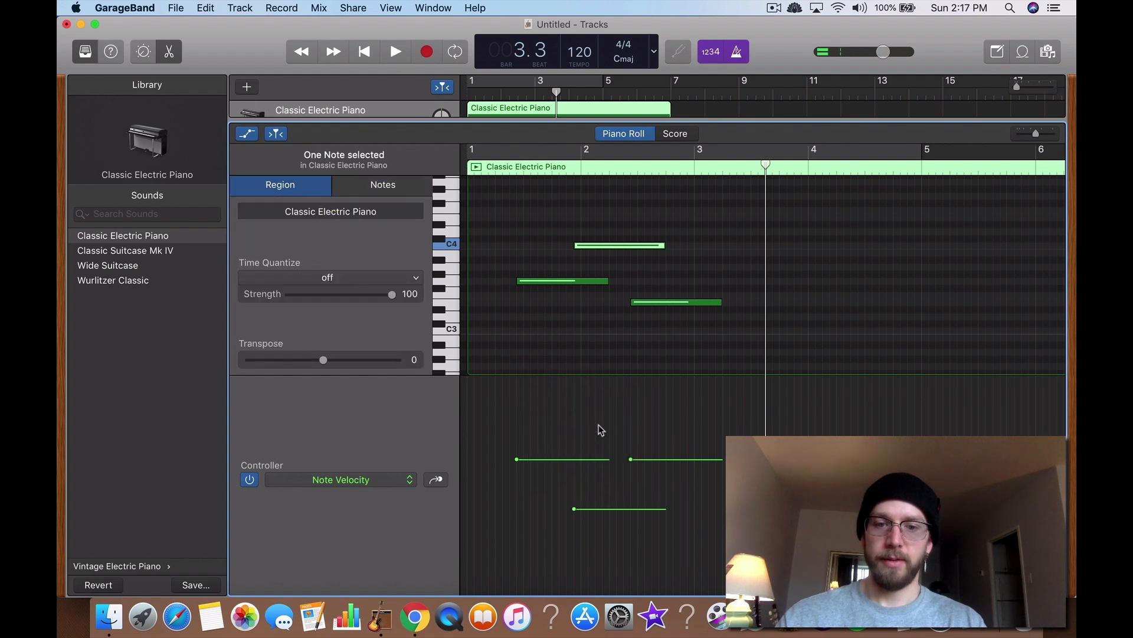
pyautogui.click(619, 247)
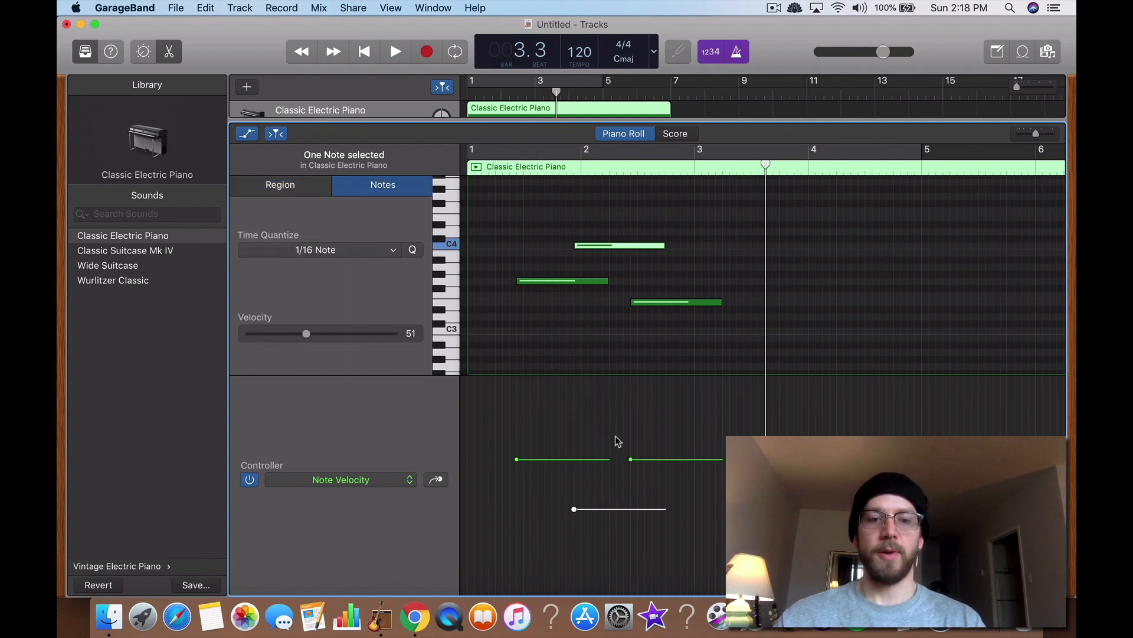
# Step: Switch the controller lane's parameter to Sustain, then to Pitch Bend
pyautogui.click(388, 481)
pyautogui.click(401, 466)
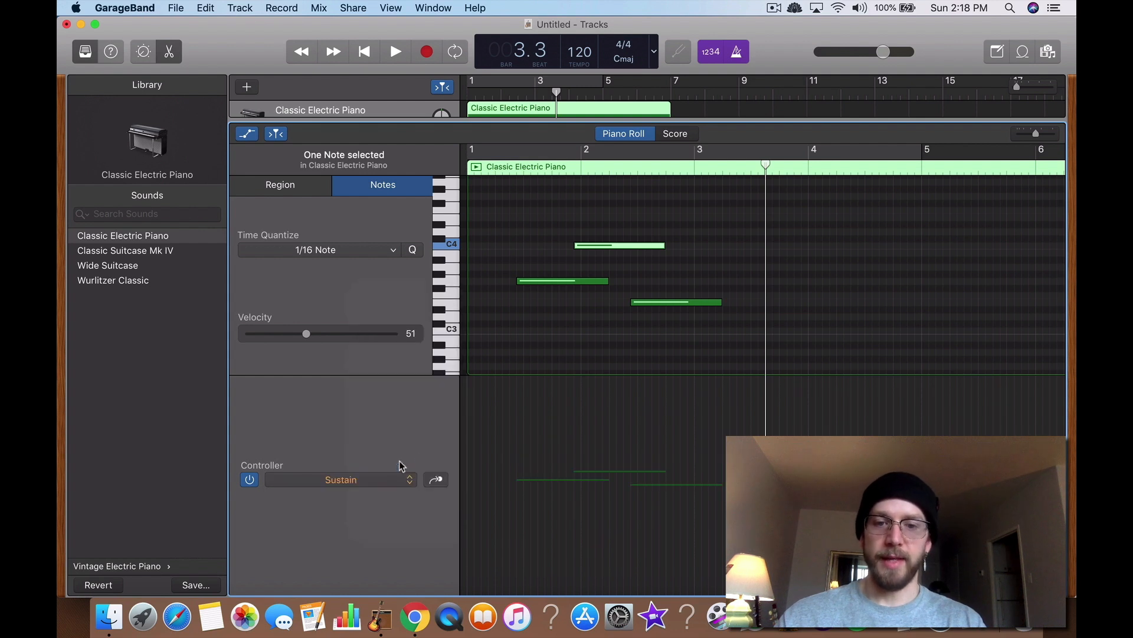
pyautogui.click(542, 470)
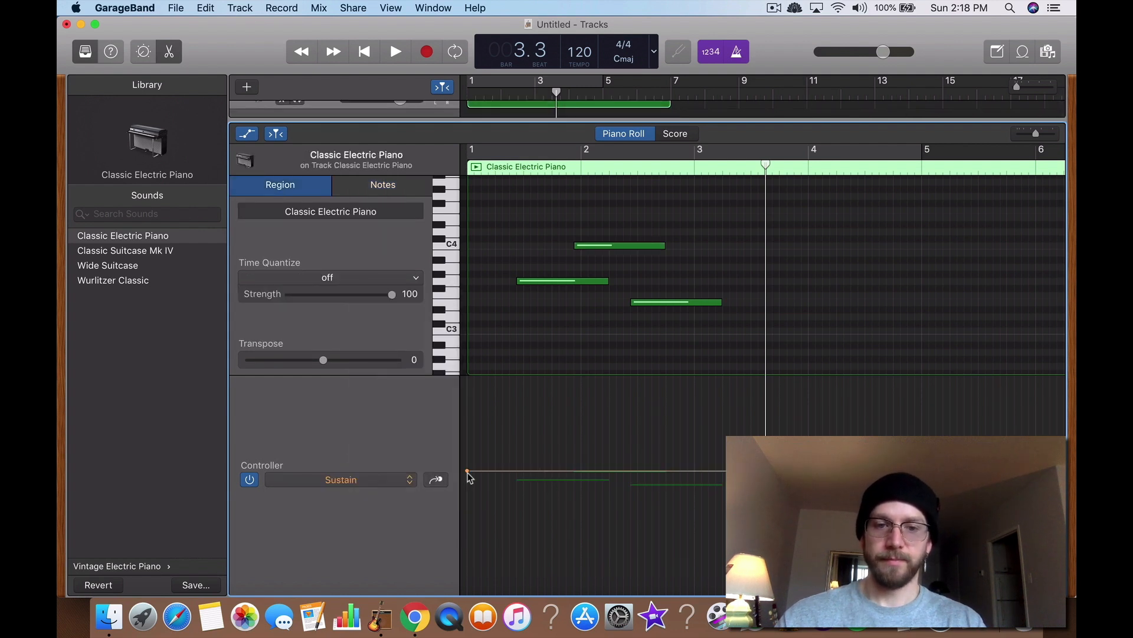
pyautogui.moveTo(466, 471)
pyautogui.mouseDown()
pyautogui.moveTo(501, 471)
pyautogui.moveTo(475, 471)
pyautogui.mouseUp()
pyautogui.click(389, 479)
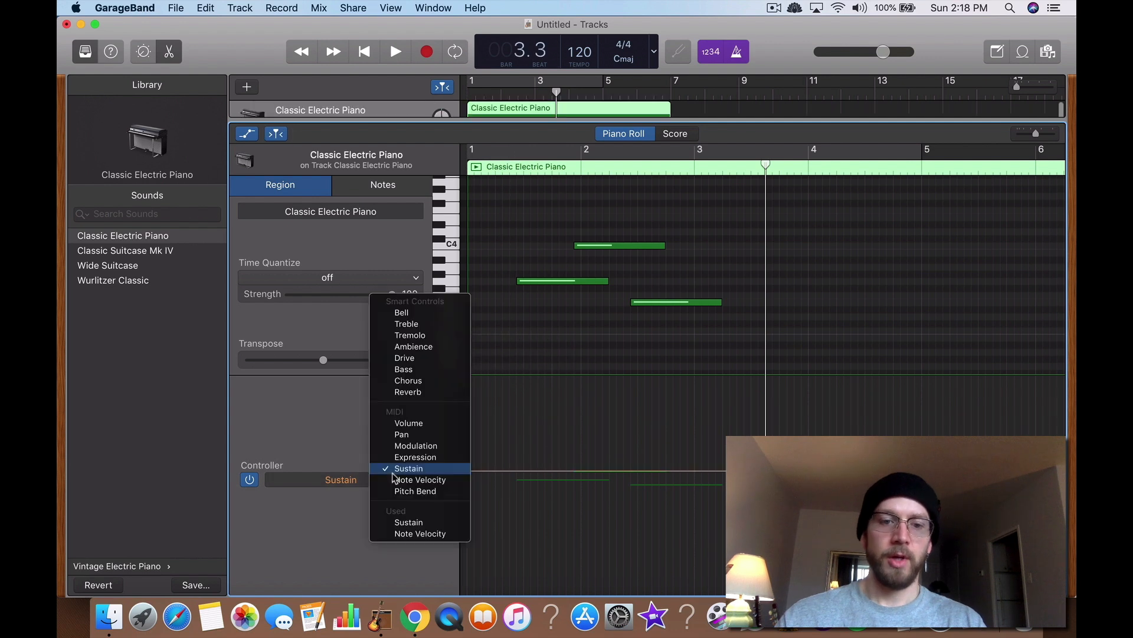
pyautogui.click(409, 491)
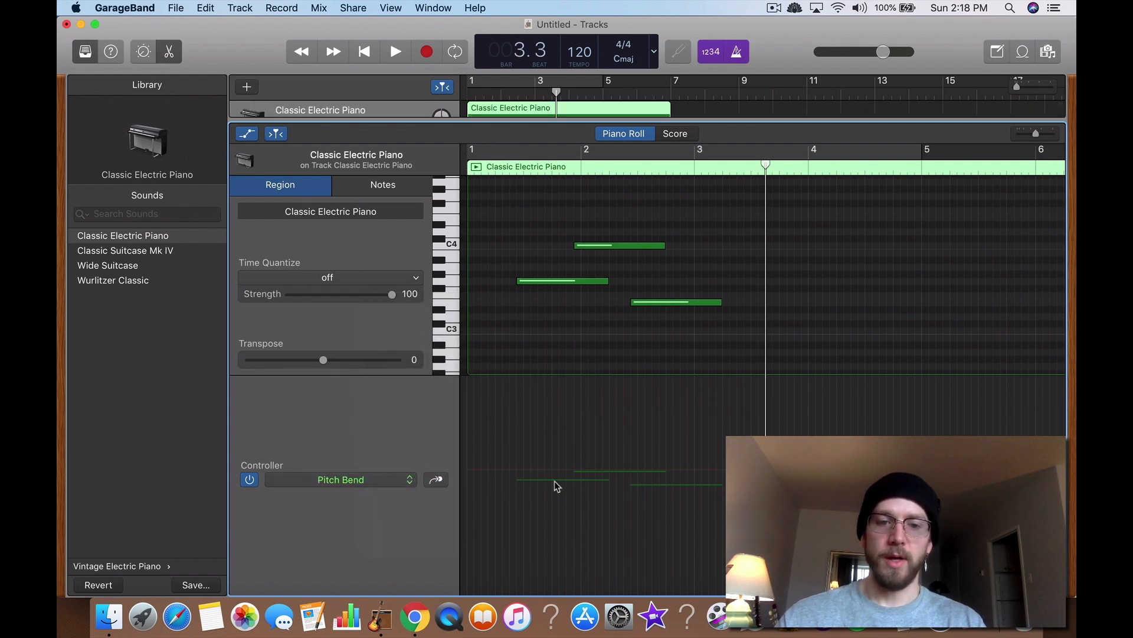
pyautogui.click(379, 477)
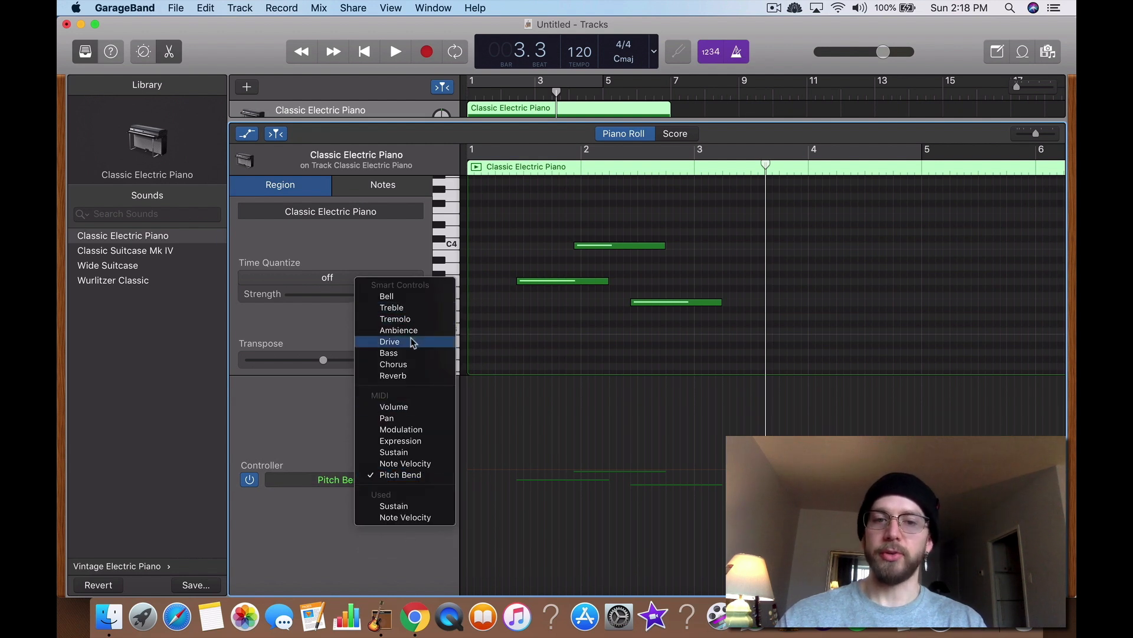
pyautogui.click(591, 338)
# Step: Scroll through the tutorial's piano roll tips in the browser, then return to GarageBand
pyautogui.hotkey('ctrl', 'Up')
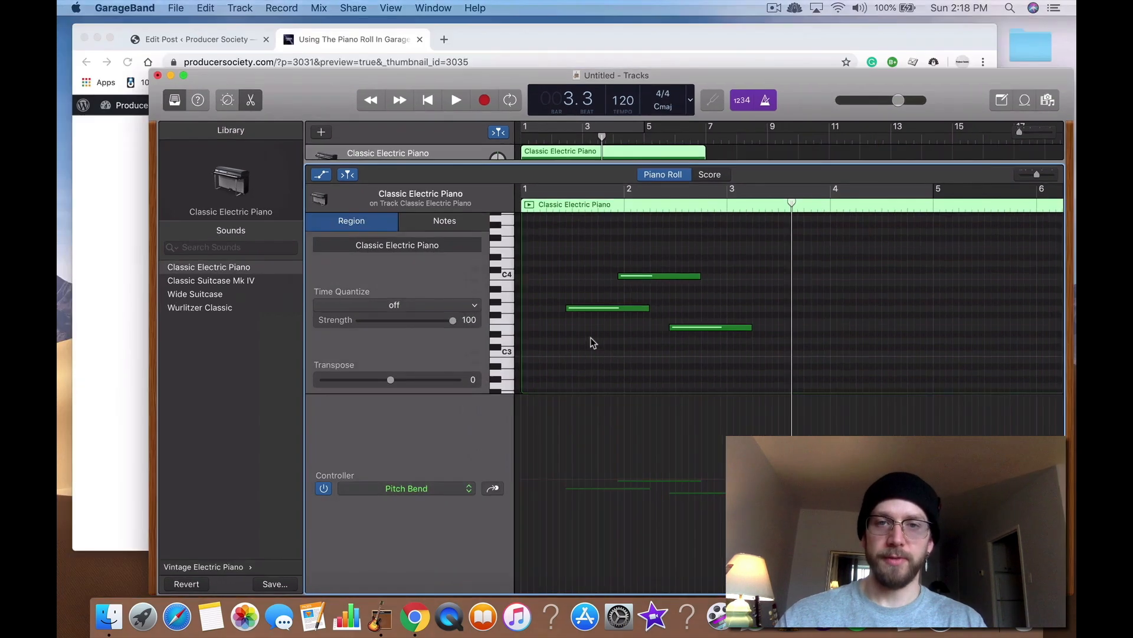
pyautogui.click(382, 235)
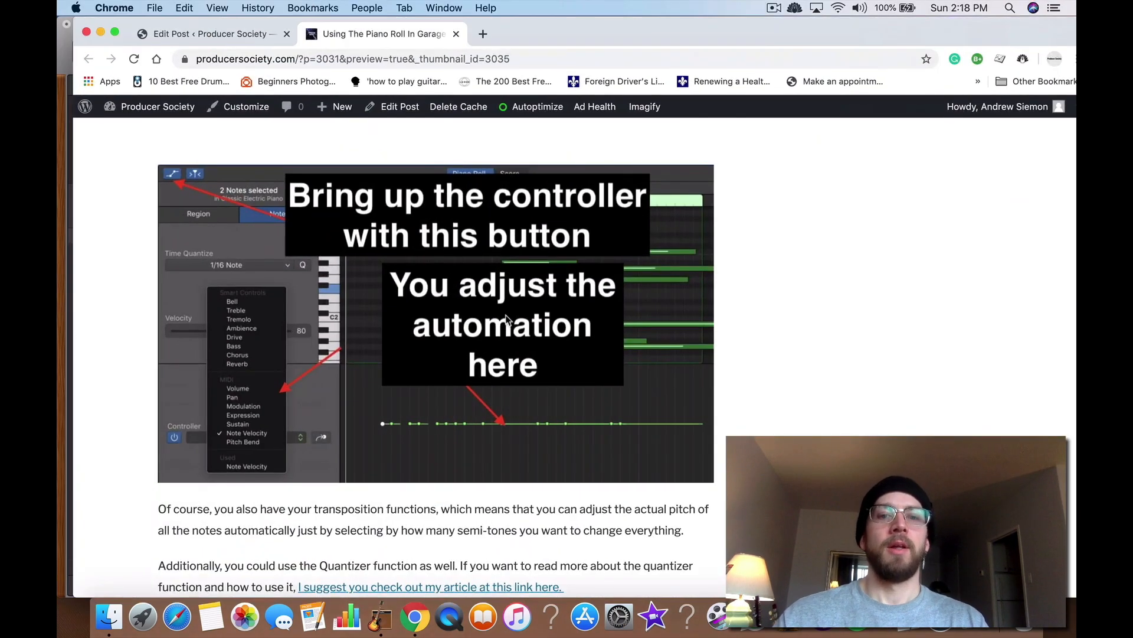
pyautogui.scroll(-15, 506, 318)
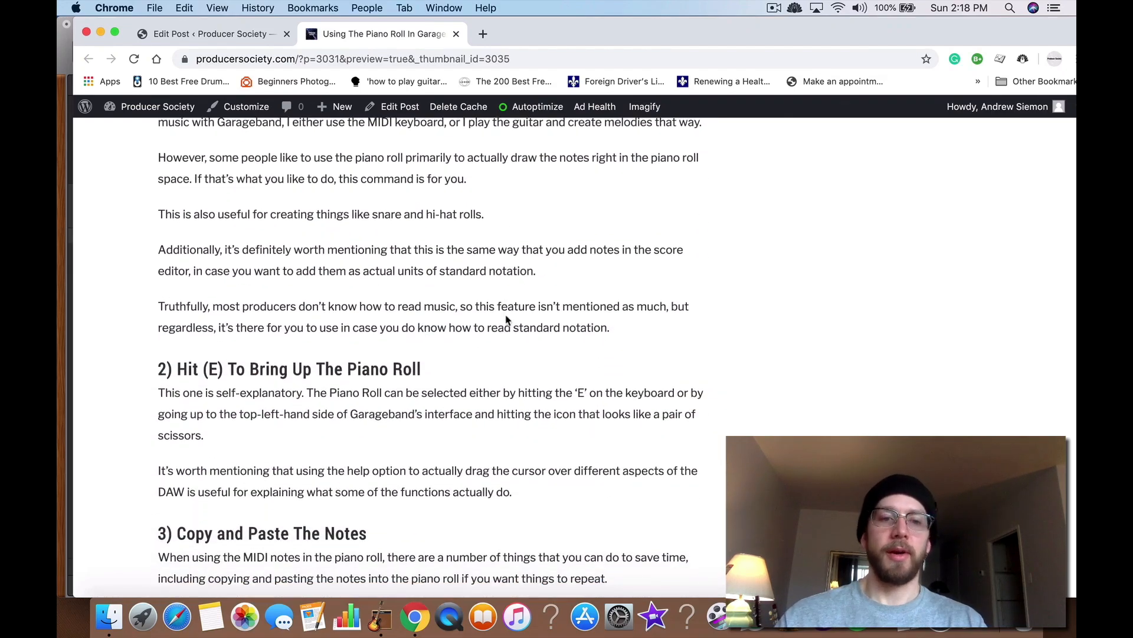
pyautogui.scroll(-3, 506, 319)
pyautogui.scroll(8, 506, 315)
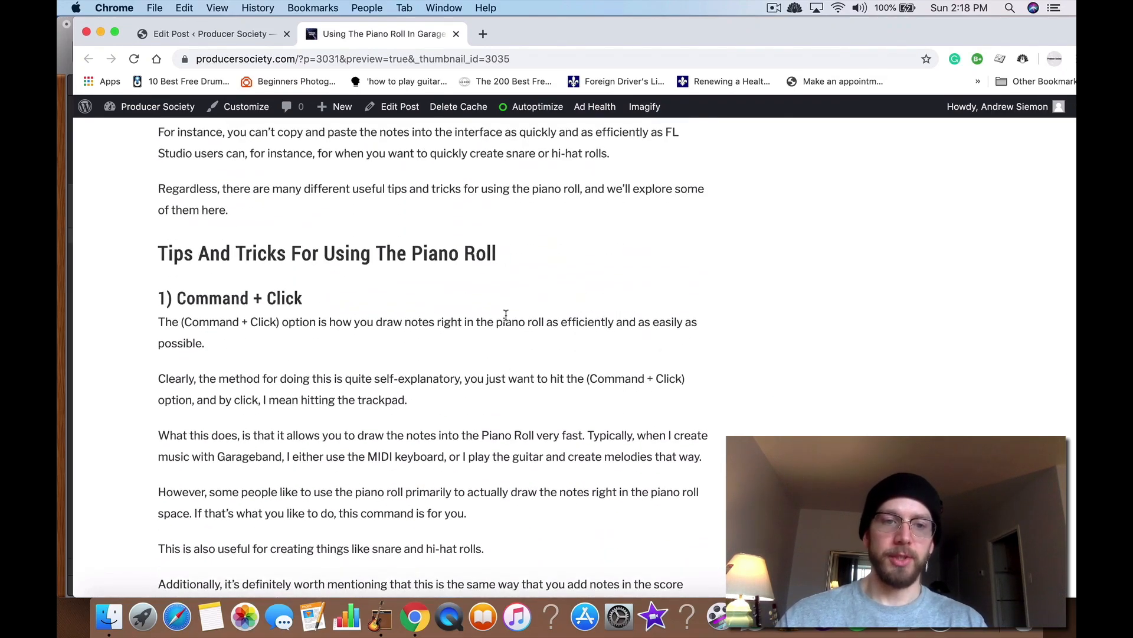
pyautogui.scroll(-20, 506, 316)
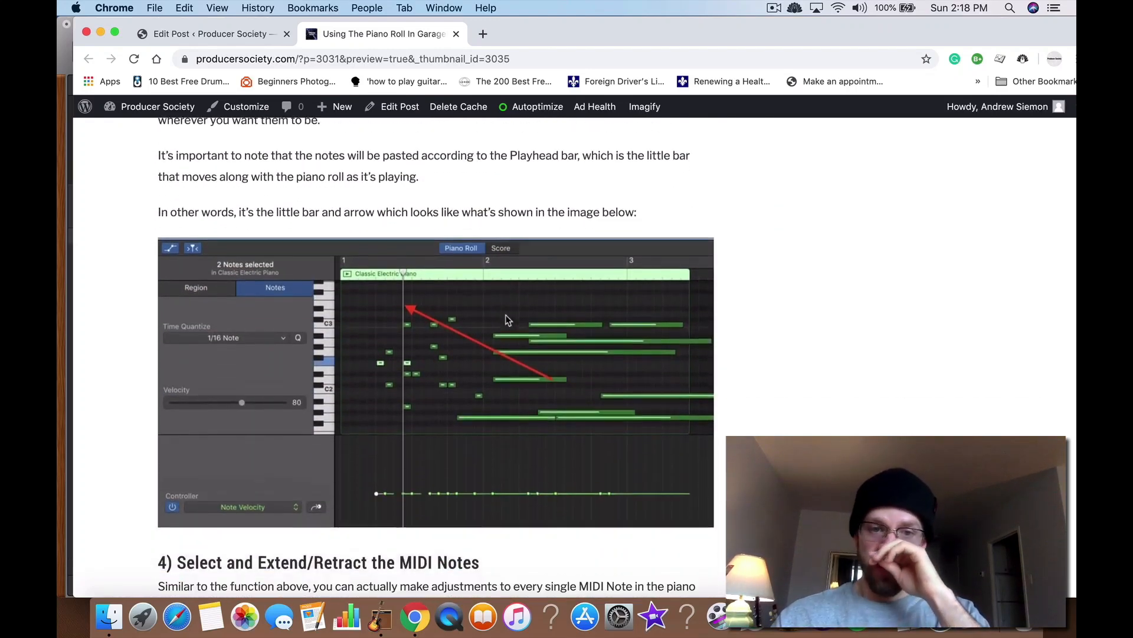
pyautogui.scroll(-20, 506, 315)
pyautogui.scroll(5, 415, 289)
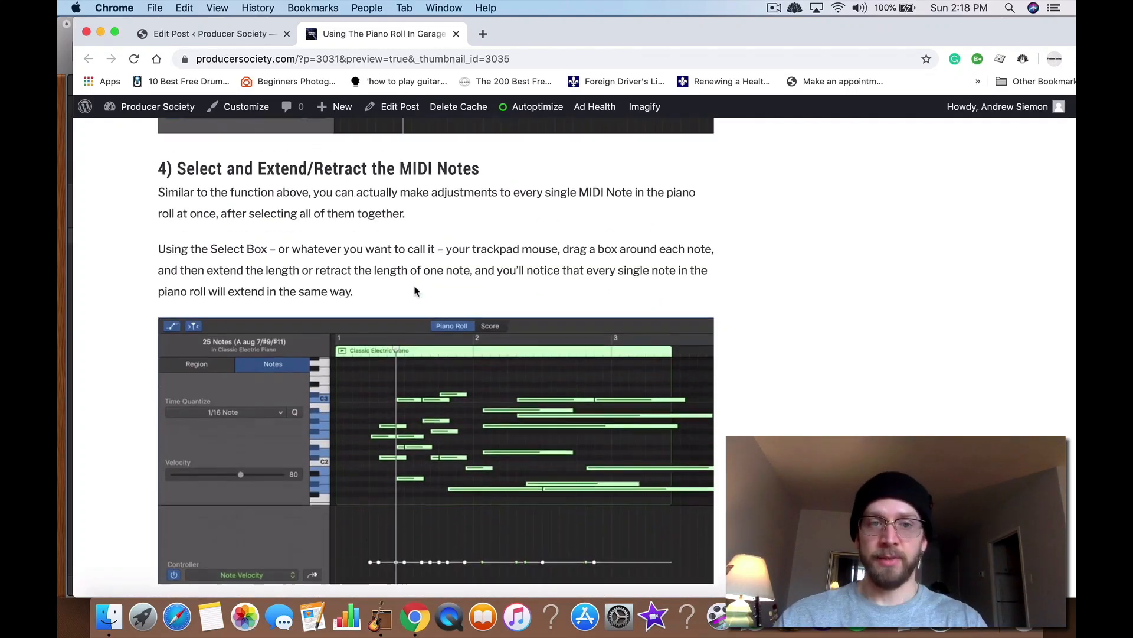
pyautogui.scroll(-10, 415, 290)
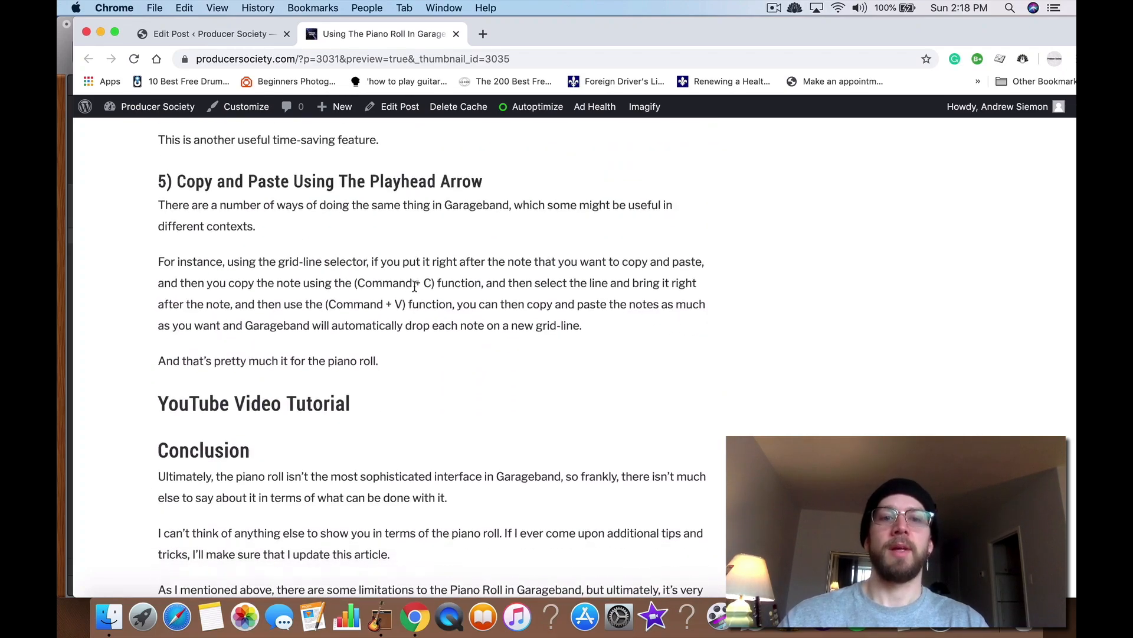
pyautogui.scroll(-3, 415, 286)
pyautogui.scroll(5, 415, 286)
pyautogui.hotkey('ctrl', 'Up')
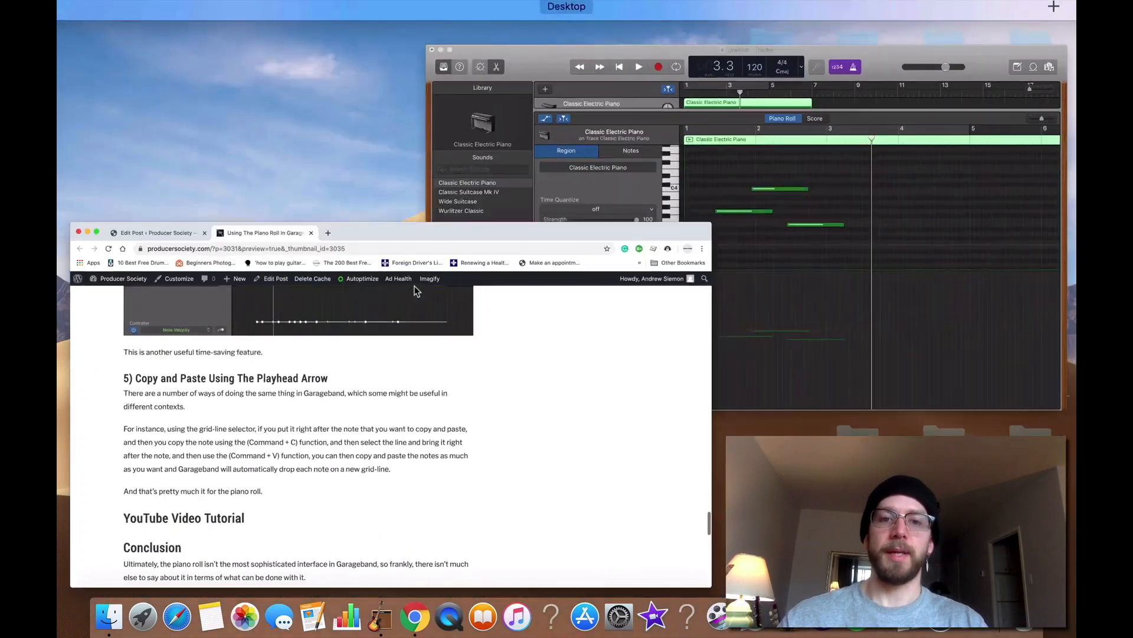
pyautogui.click(806, 217)
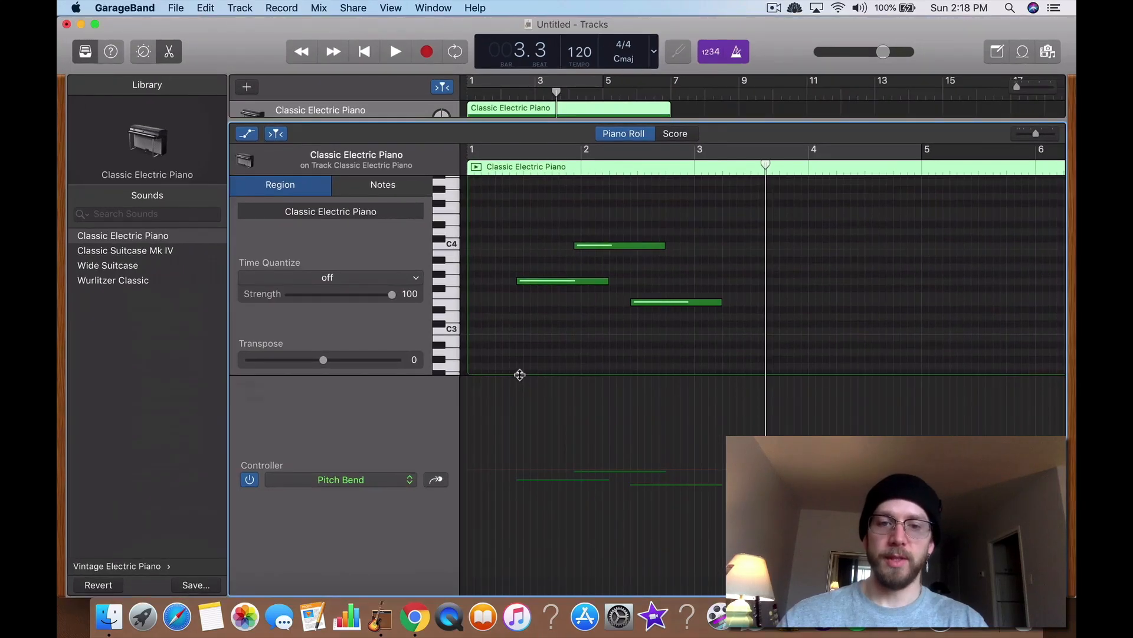
# Step: Enlarge the piano roll area and clear the three drawn notes
pyautogui.moveTo(520, 374); pyautogui.dragTo(533, 503)
pyautogui.moveTo(520, 220); pyautogui.dragTo(856, 417)
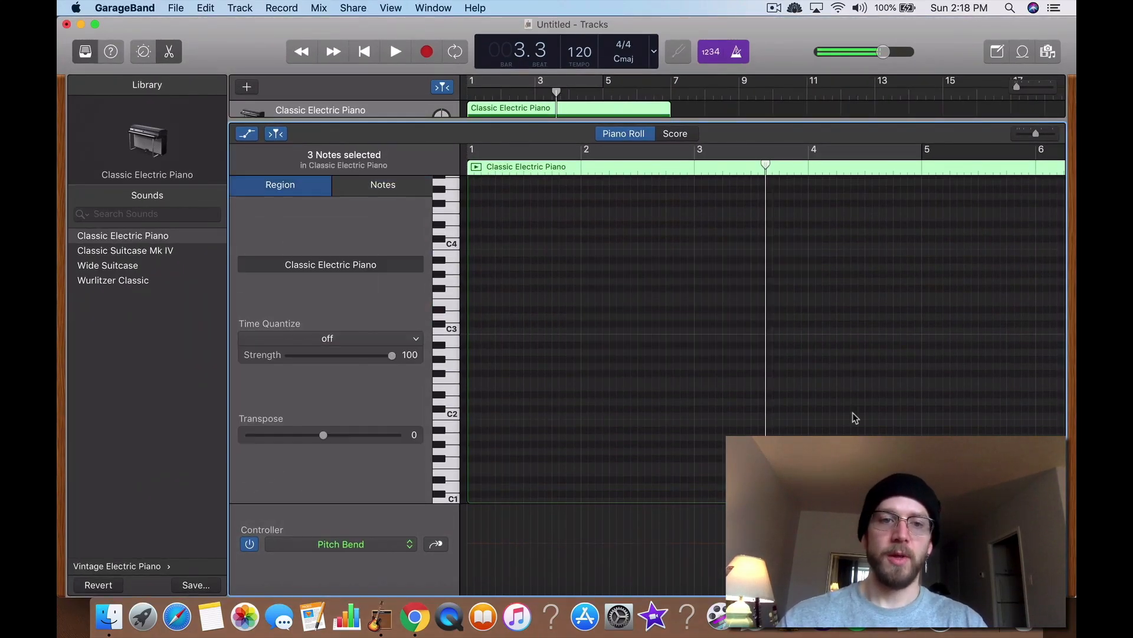
# Step: Switch off the controller lane and hide it
pyautogui.click(249, 544)
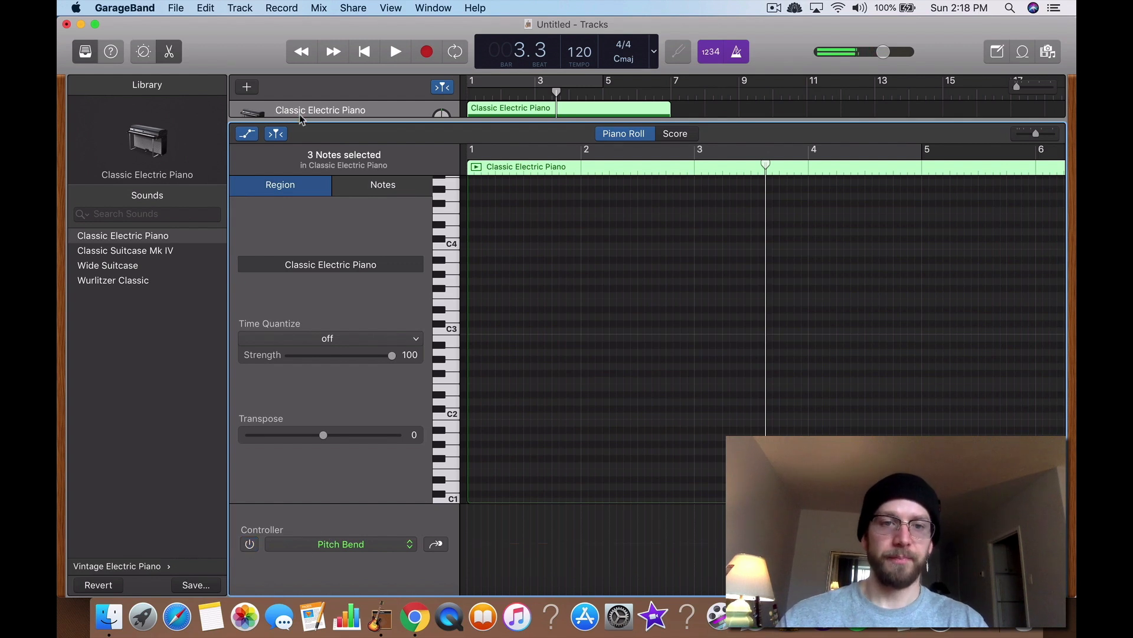
pyautogui.click(246, 135)
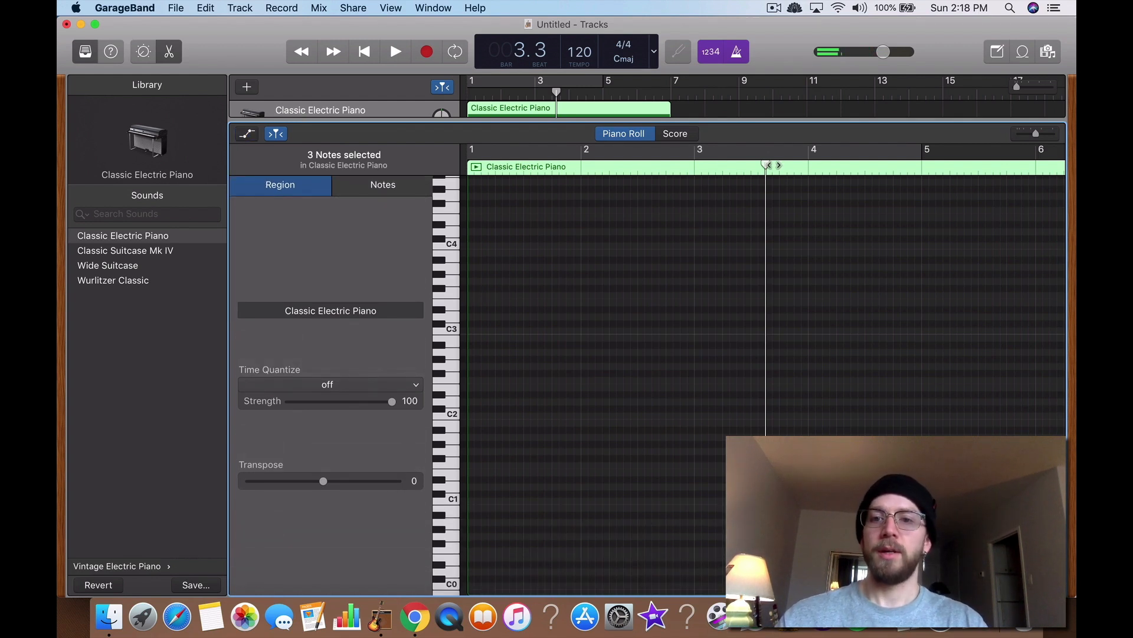
# Step: Draw a row of six sixteenth notes just below C3 at the start of bar 1
pyautogui.moveTo(771, 166); pyautogui.dragTo(489, 236)
pyautogui.scroll(5, 525, 311)
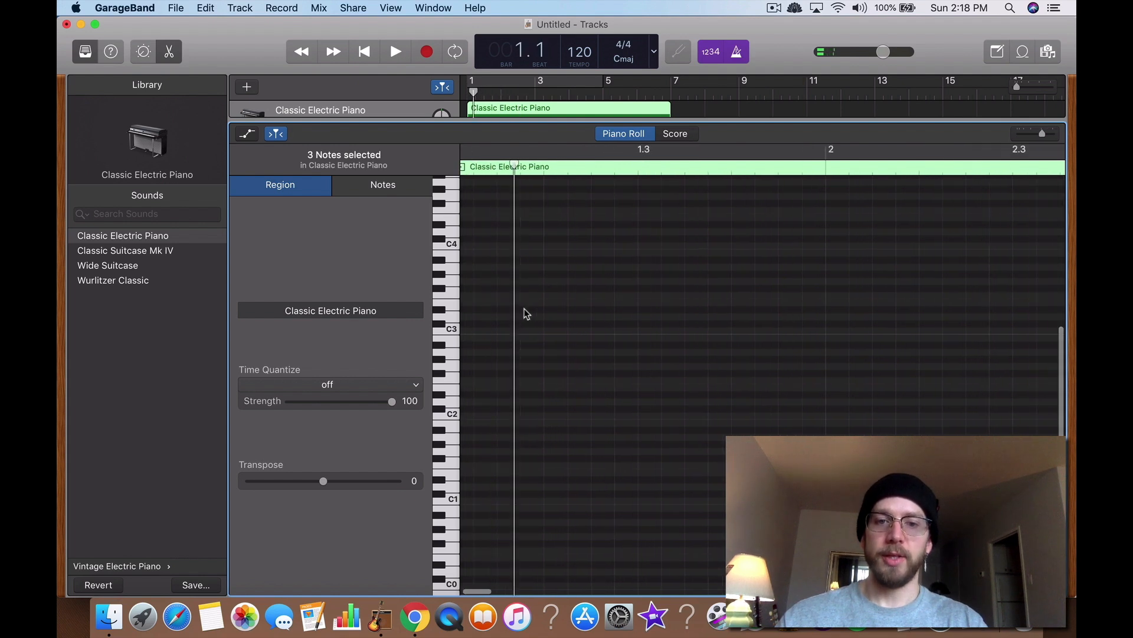
pyautogui.keyDown('super'); pyautogui.click(492, 352); pyautogui.keyUp('super')
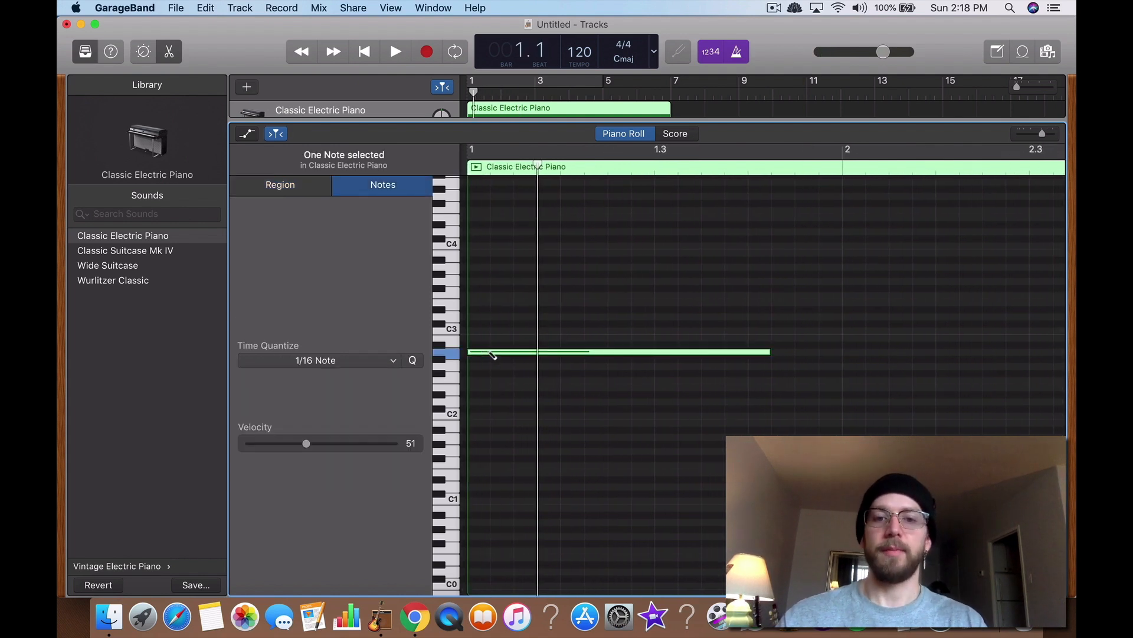
pyautogui.moveTo(767, 349); pyautogui.dragTo(489, 355)
pyautogui.click(497, 355)
pyautogui.keyDown('super'); pyautogui.click(498, 354); pyautogui.keyUp('super')
pyautogui.keyDown('super'); pyautogui.click(520, 354); pyautogui.keyUp('super')
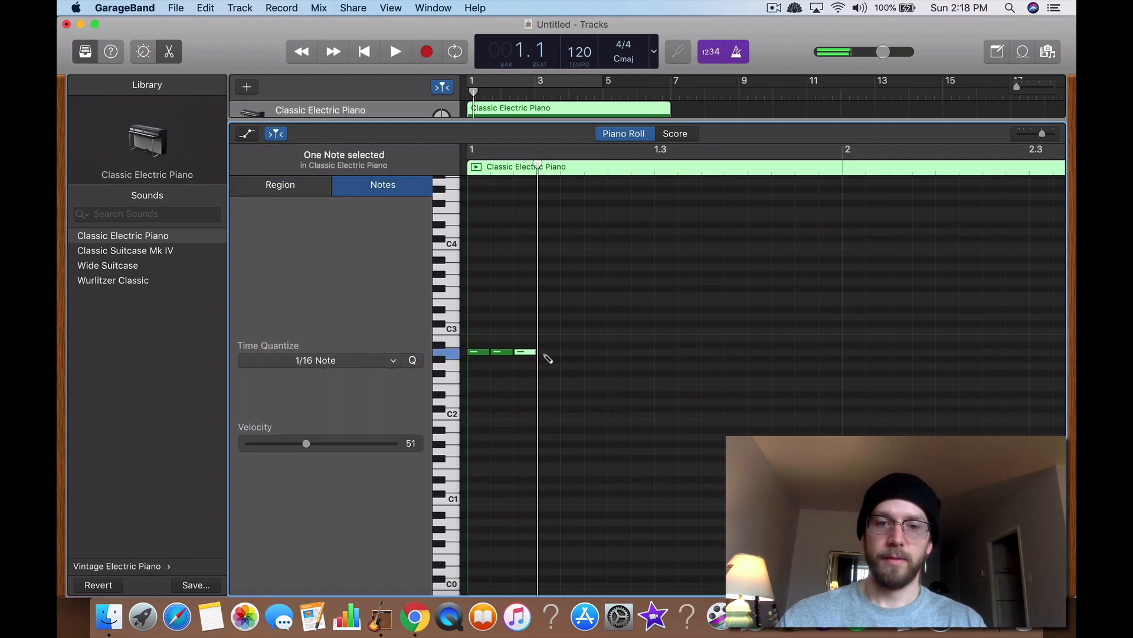
pyautogui.keyDown('super'); pyautogui.click(544, 354); pyautogui.keyUp('super')
pyautogui.keyDown('super'); pyautogui.click(566, 354); pyautogui.keyUp('super')
pyautogui.keyDown('super'); pyautogui.click(589, 354); pyautogui.keyUp('super')
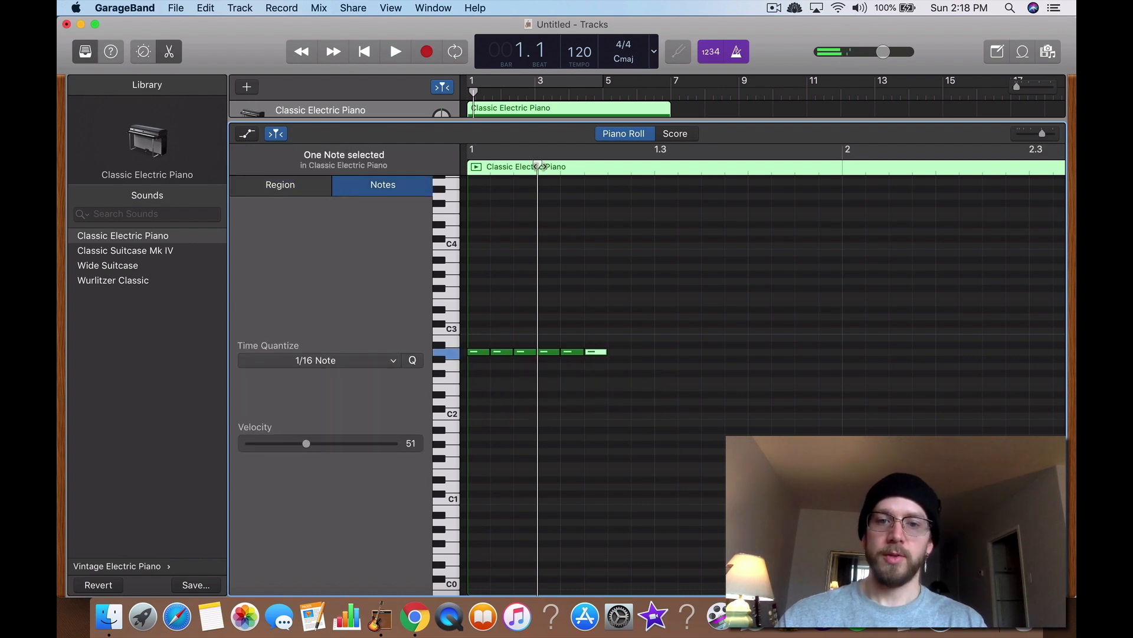
# Step: Try to copy and paste the six notes, then delete the 18 stray pasted notes
pyautogui.moveTo(540, 166); pyautogui.dragTo(608, 166)
pyautogui.click(641, 366)
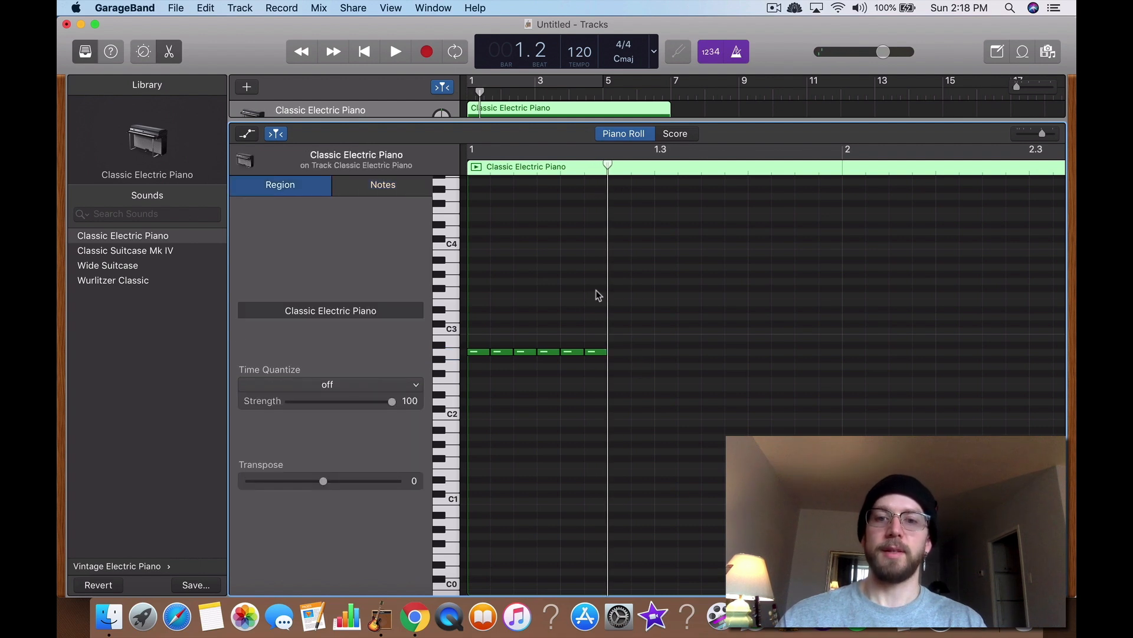
pyautogui.moveTo(596, 289); pyautogui.dragTo(471, 385)
pyautogui.click(618, 353)
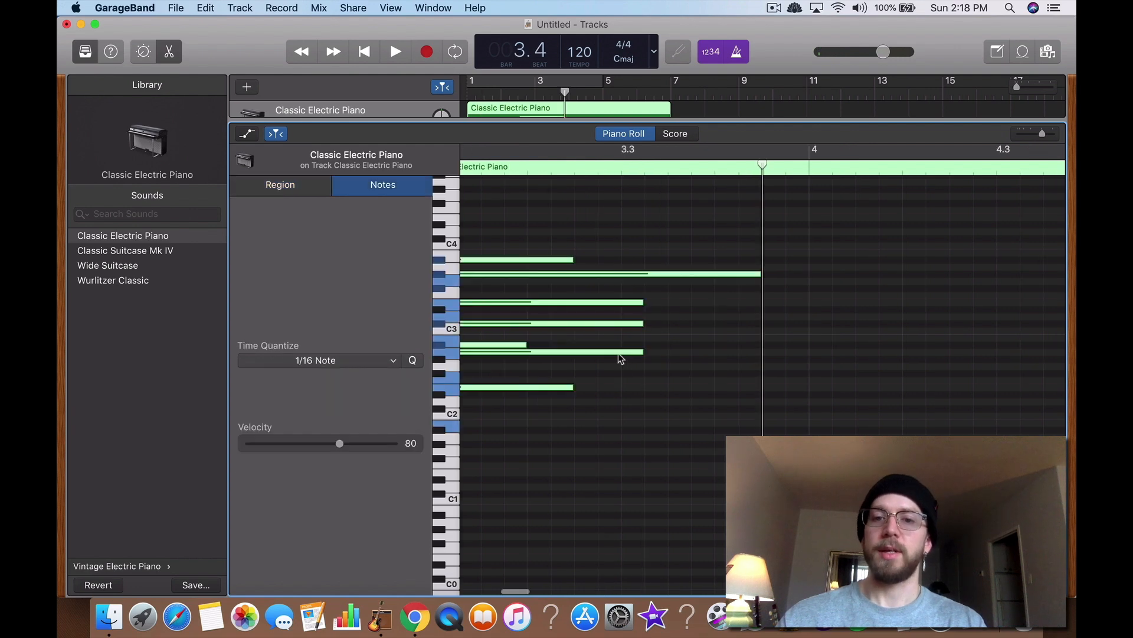
pyautogui.scroll(-8, 618, 355)
pyautogui.moveTo(516, 244); pyautogui.dragTo(605, 458)
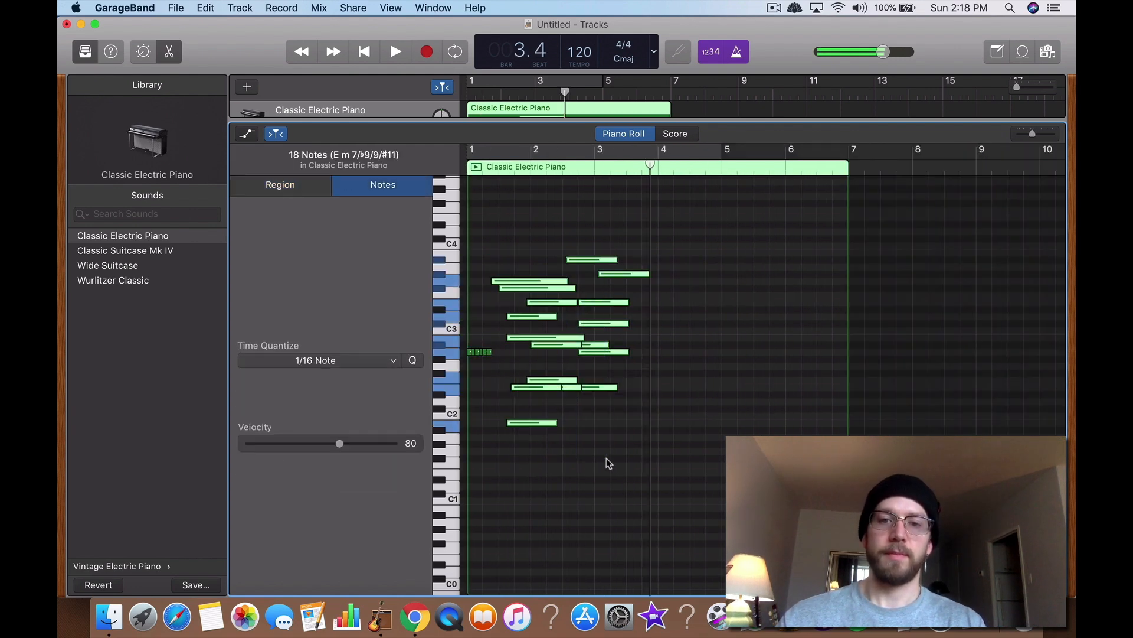
pyautogui.press('Delete')
# Step: Copy the six sixteenth notes and paste them at the playhead placed right after them
pyautogui.scroll(8, 558, 453)
pyautogui.hscroll(-10, 557, 454)
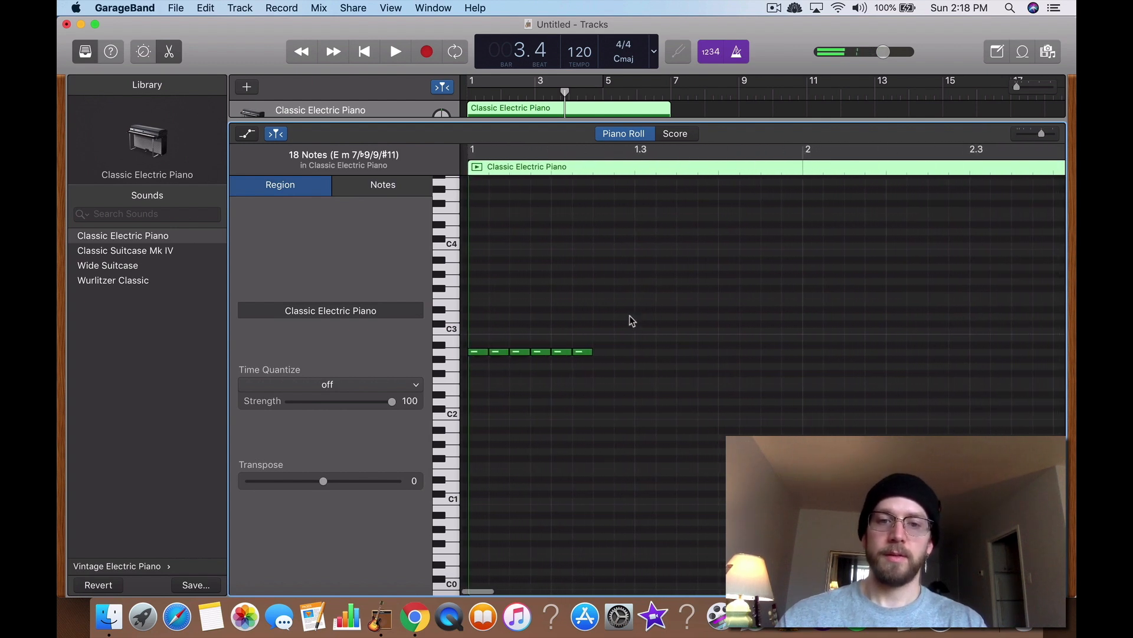
pyautogui.moveTo(629, 316); pyautogui.dragTo(451, 398)
pyautogui.click(738, 257)
pyautogui.scroll(-3, 775, 255)
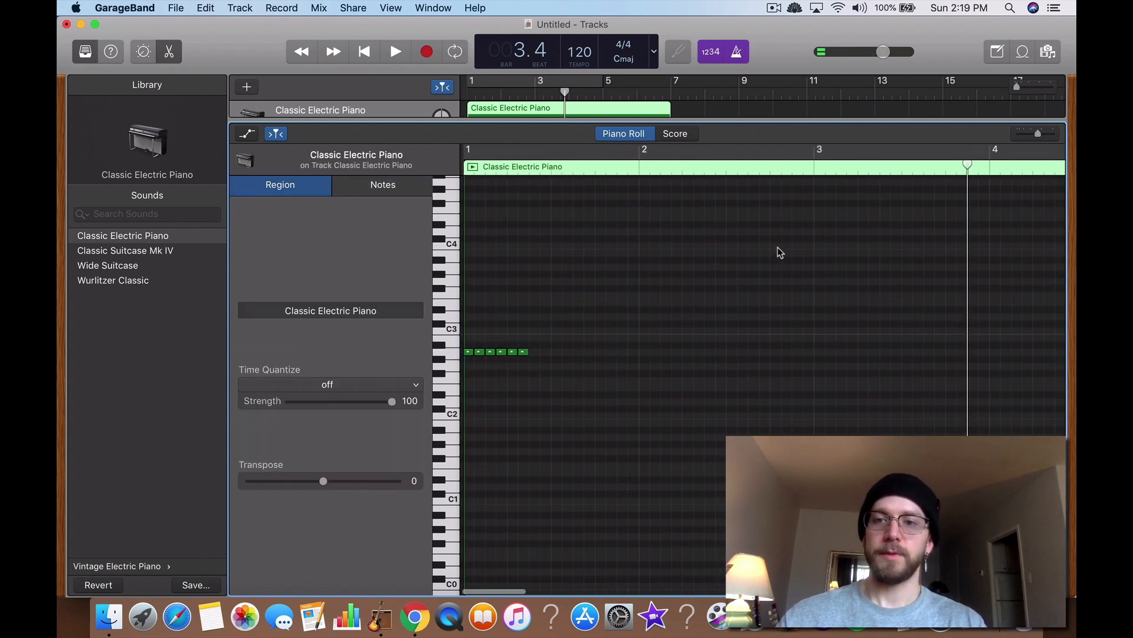
pyautogui.moveTo(962, 170); pyautogui.dragTo(530, 195)
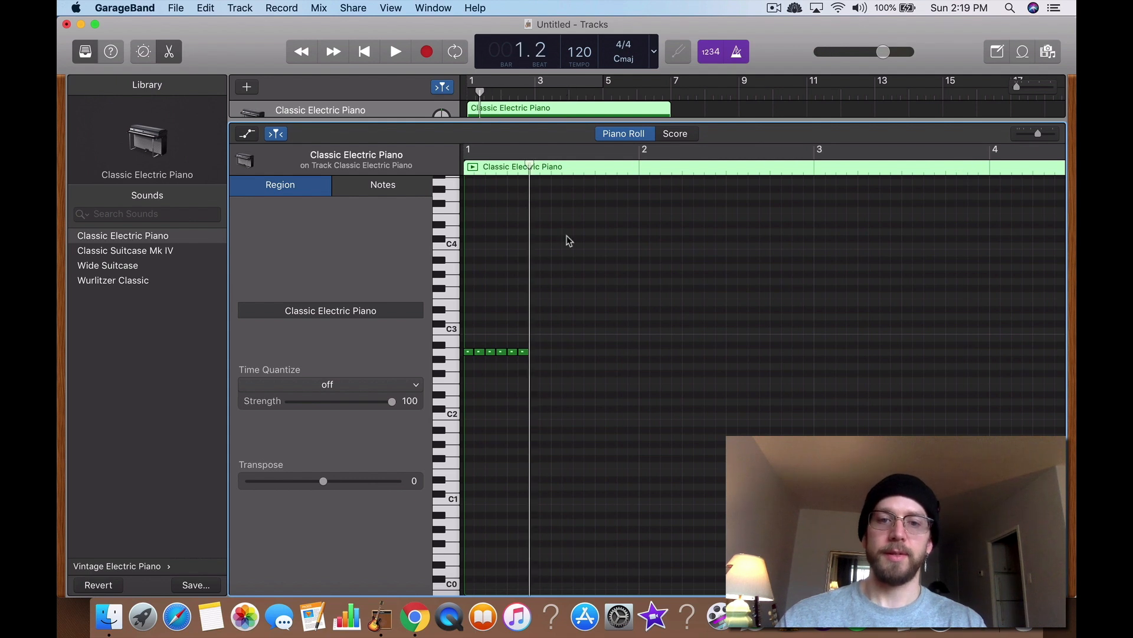
pyautogui.scroll(3, 567, 240)
pyautogui.press('super+a')
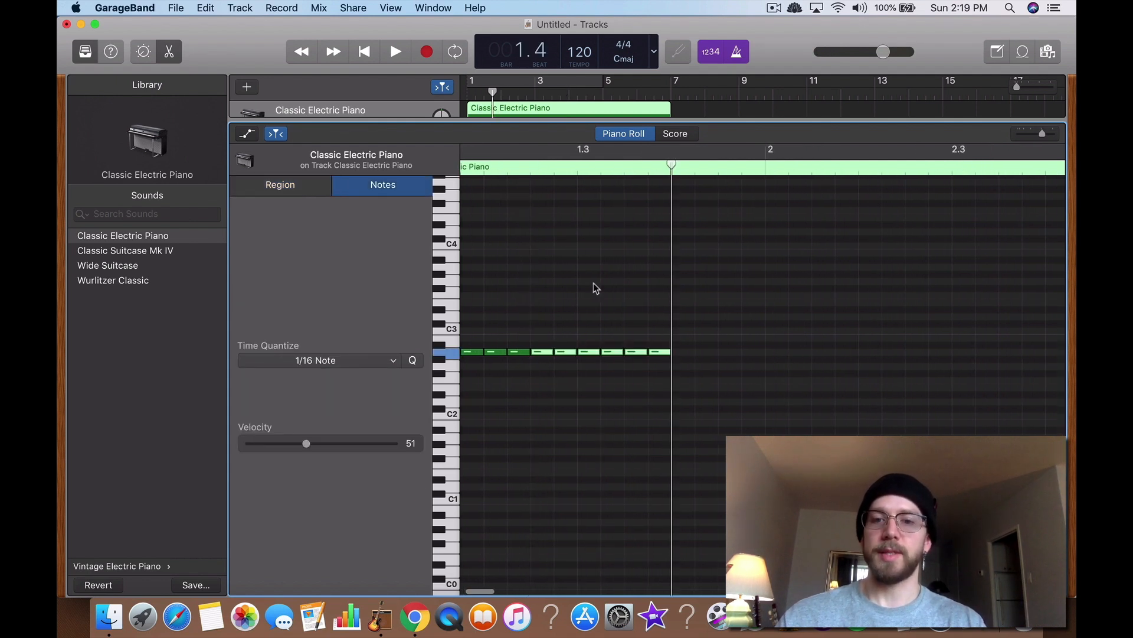
# Step: Keep pasting the notes at the playhead to fill bars 1 through 4 with sixteenth notes
pyautogui.press('space')
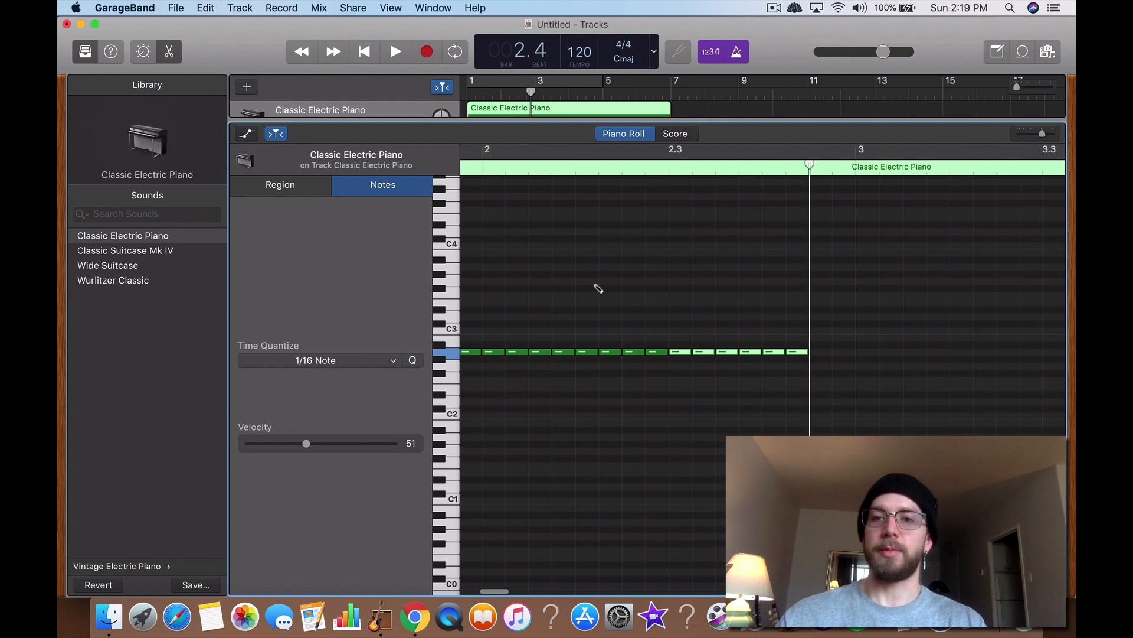
pyautogui.scroll(-5, 660, 369)
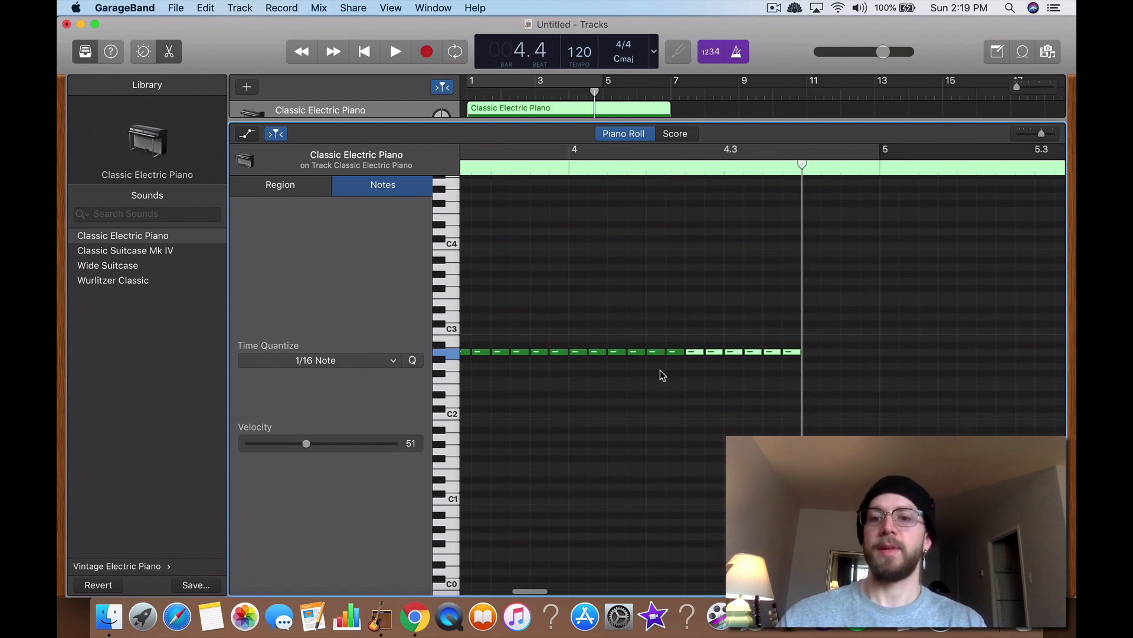
pyautogui.click(878, 288)
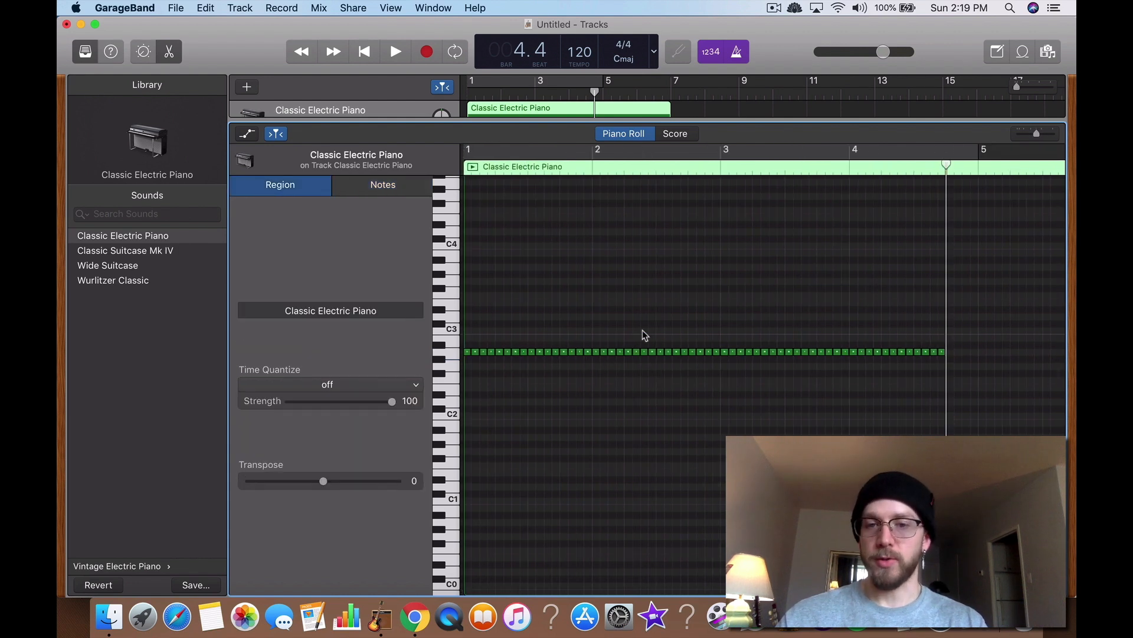
pyautogui.moveTo(947, 166); pyautogui.dragTo(878, 252)
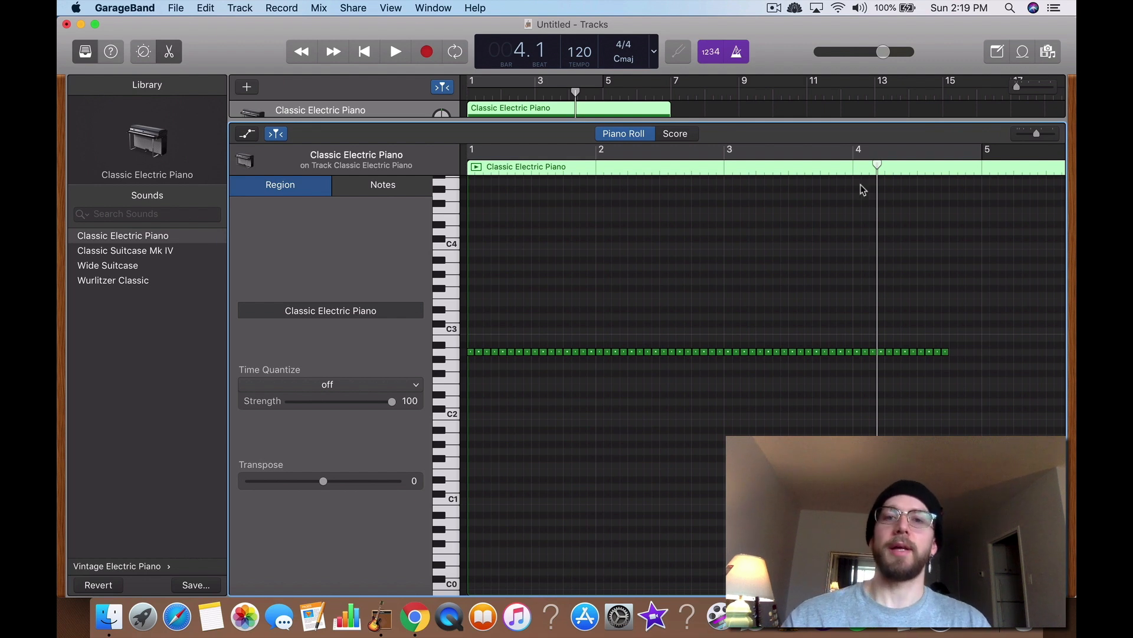
pyautogui.moveTo(869, 170); pyautogui.dragTo(969, 221)
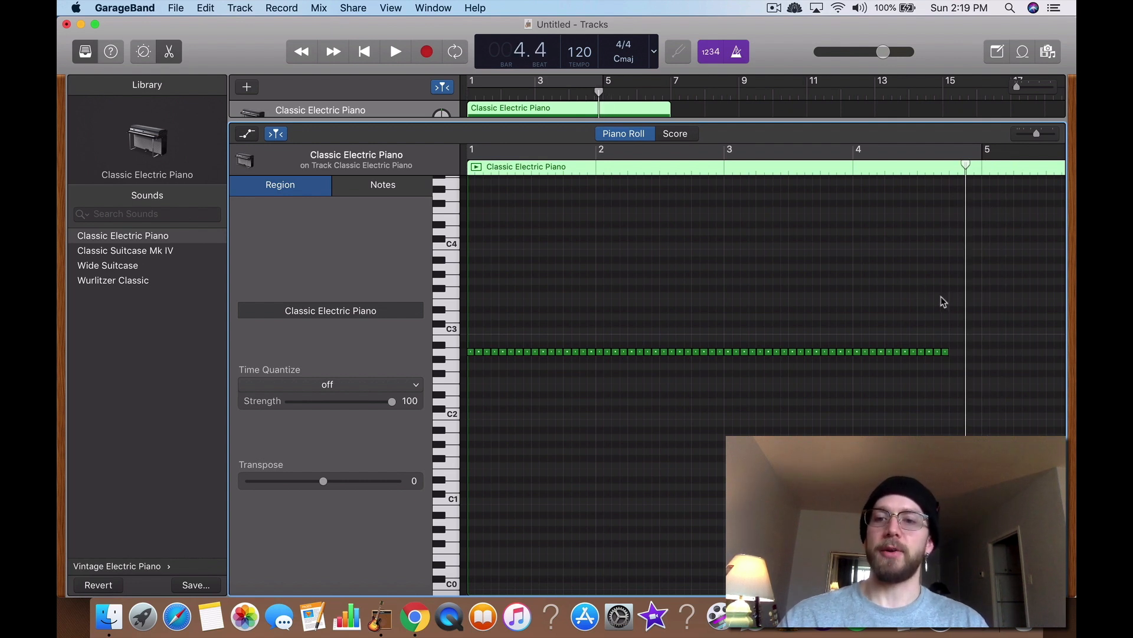
# Step: Marquee-select all the sixteenth notes in bars 1 through 4 and delete them
pyautogui.moveTo(951, 300); pyautogui.dragTo(457, 490)
pyautogui.press('Delete')
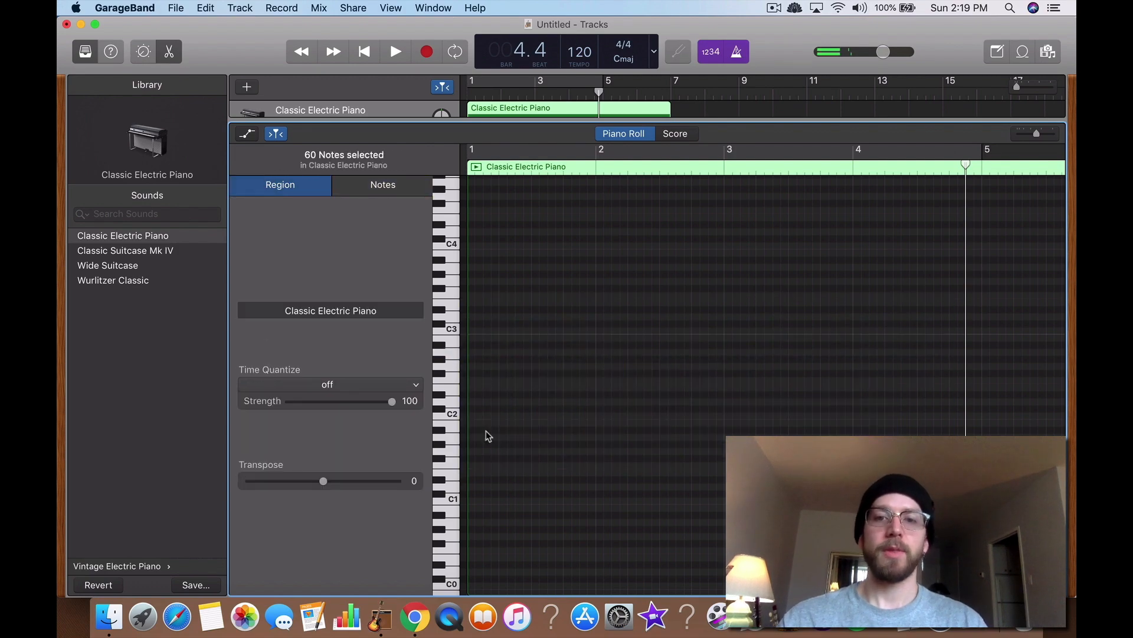
# Step: Switch to the tutorial article in the browser and review its controller and conclusion sections before returning to the piano roll
pyautogui.hotkey('ctrl', 'Up')
pyautogui.click(453, 319)
pyautogui.scroll(-5, 566, 378)
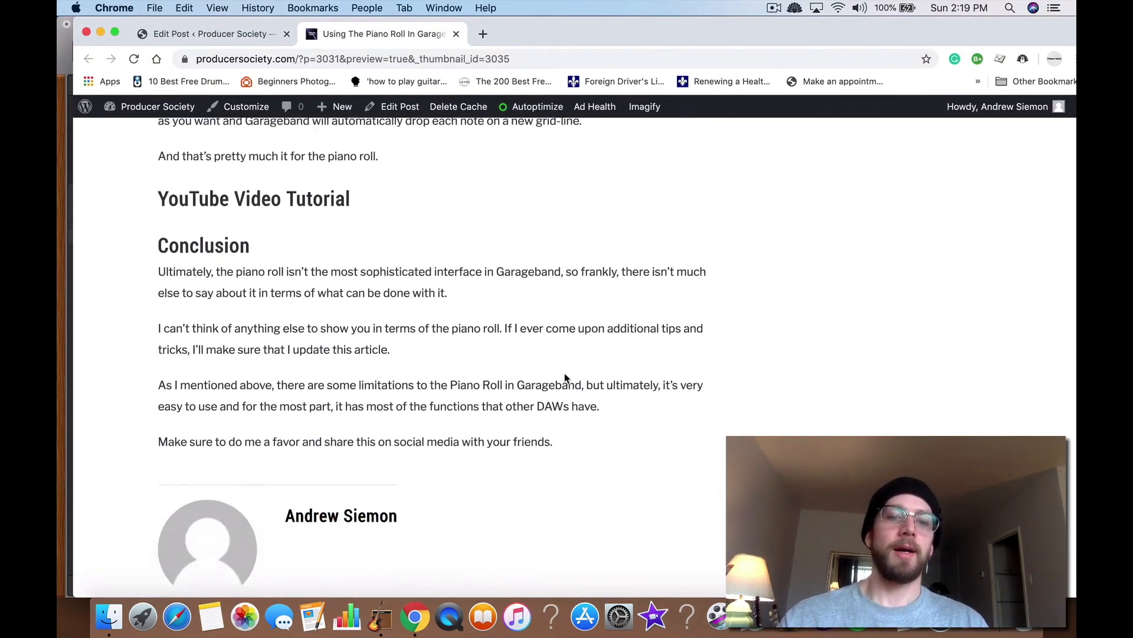
pyautogui.scroll(-10, 566, 378)
pyautogui.scroll(20, 565, 378)
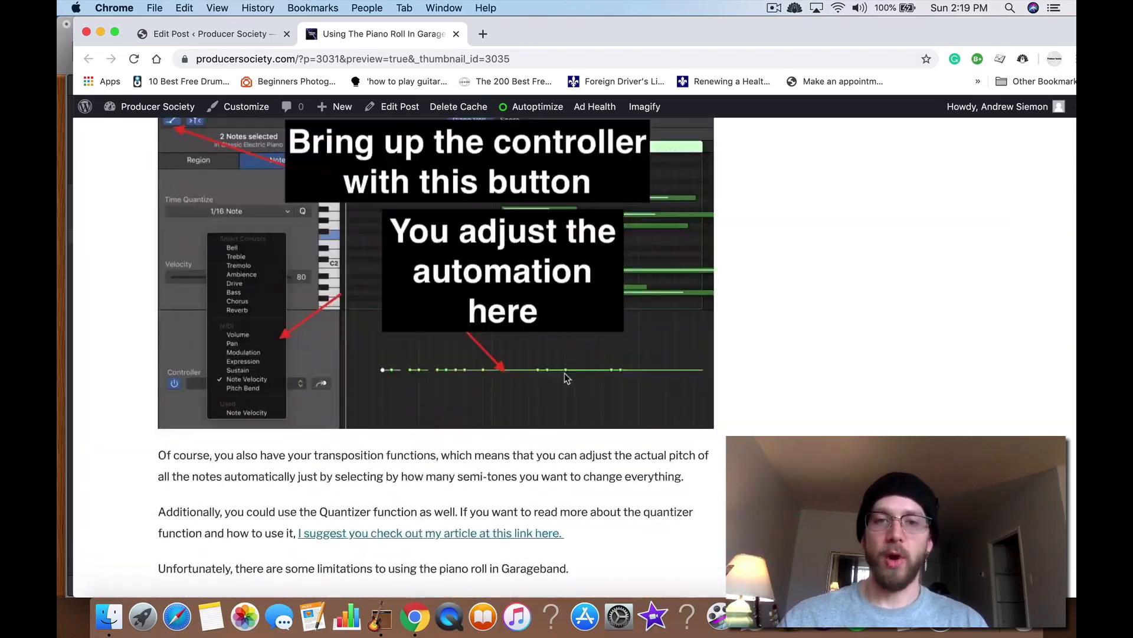
pyautogui.scroll(10, 564, 373)
pyautogui.hotkey('ctrl', 'Up')
pyautogui.click(805, 274)
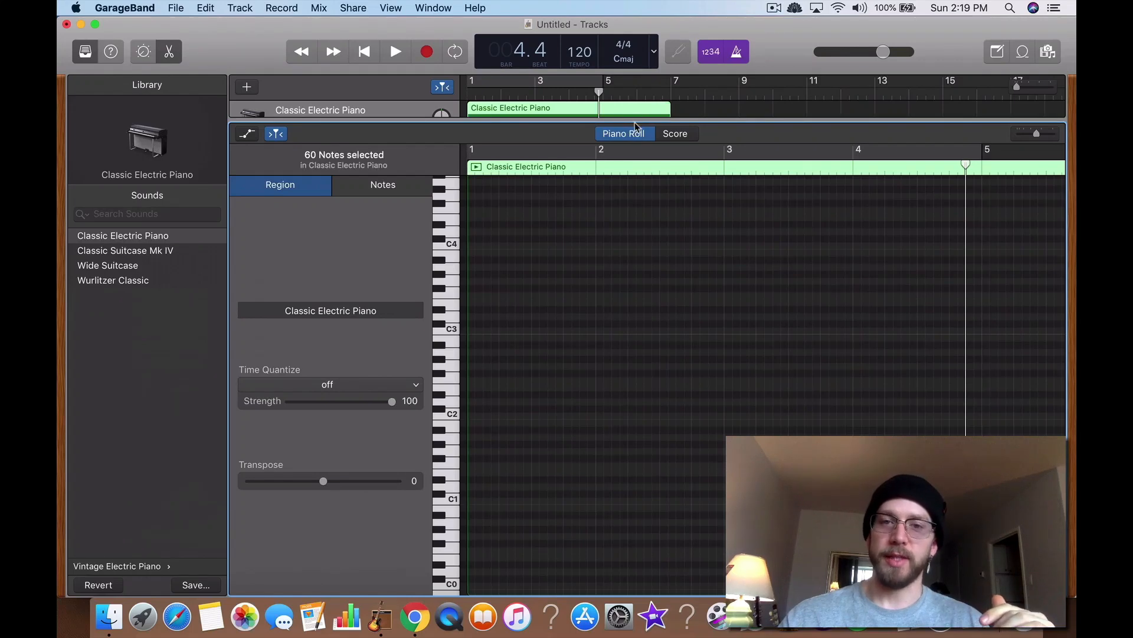
# Step: Scroll through the Producer Society piano roll article from its title down to the recent content
pyautogui.moveTo(635, 122); pyautogui.dragTo(649, 431)
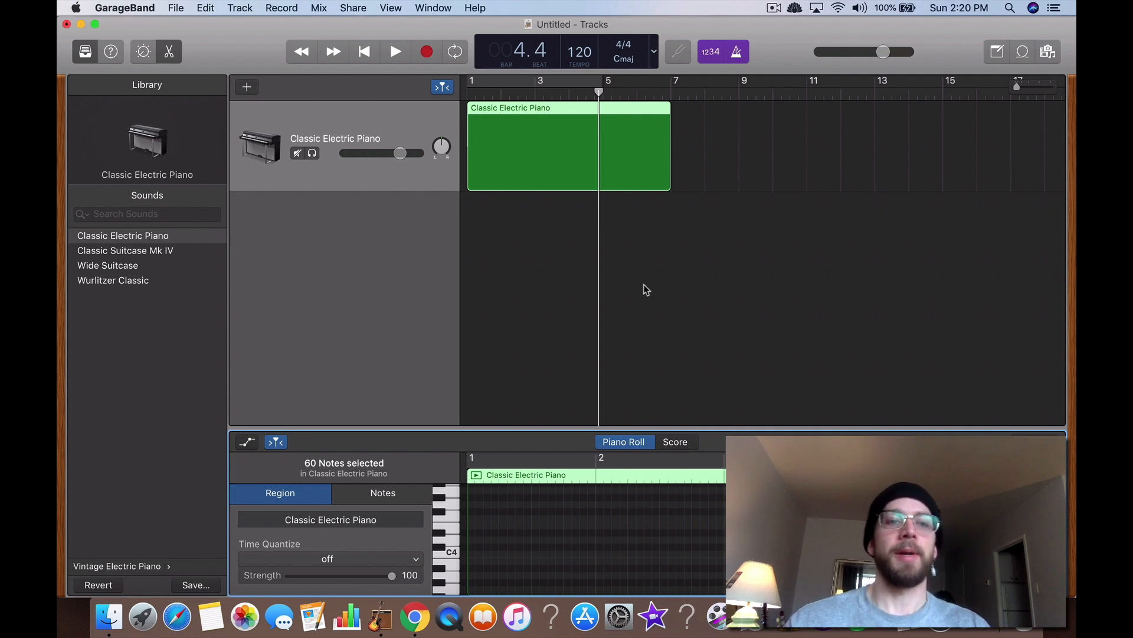
pyautogui.click(80, 24)
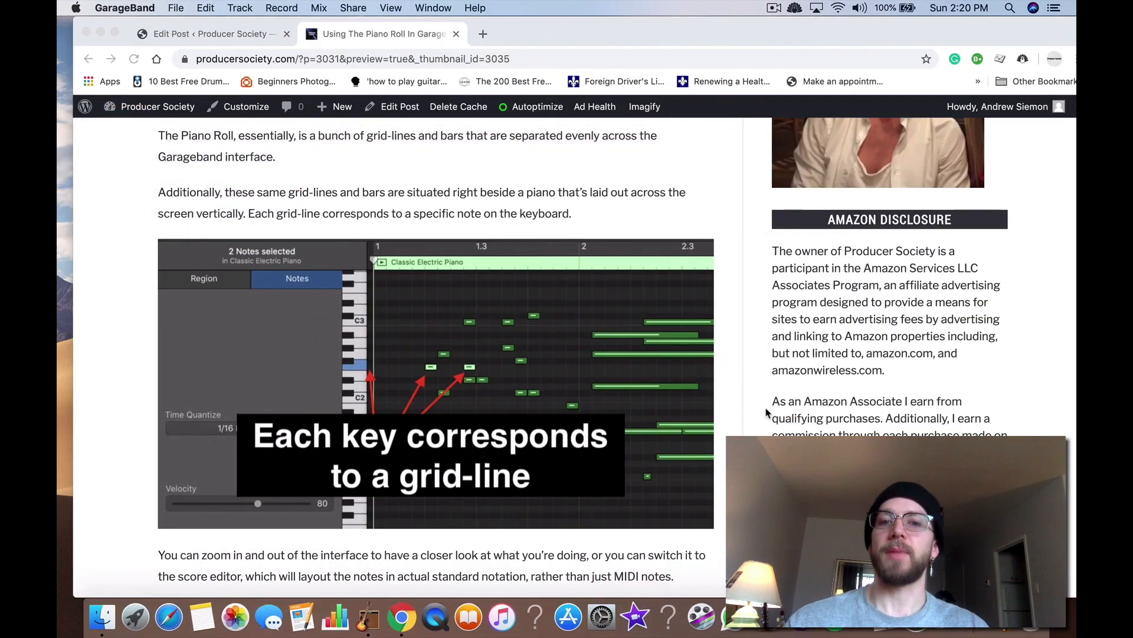
pyautogui.scroll(-20, 475, 413)
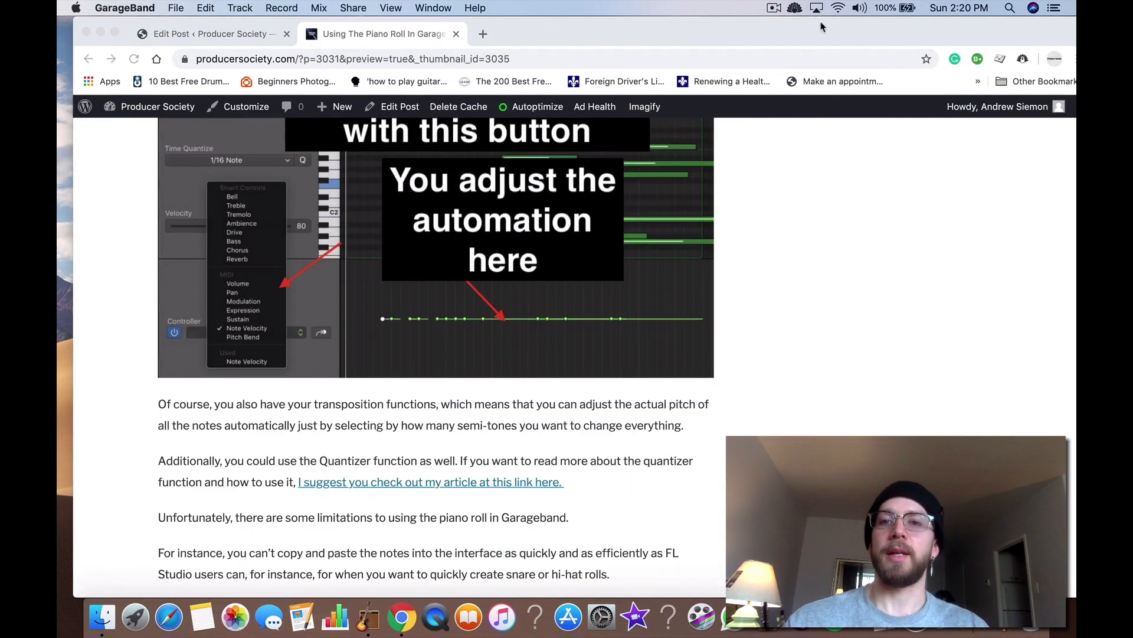
pyautogui.click(774, 8)
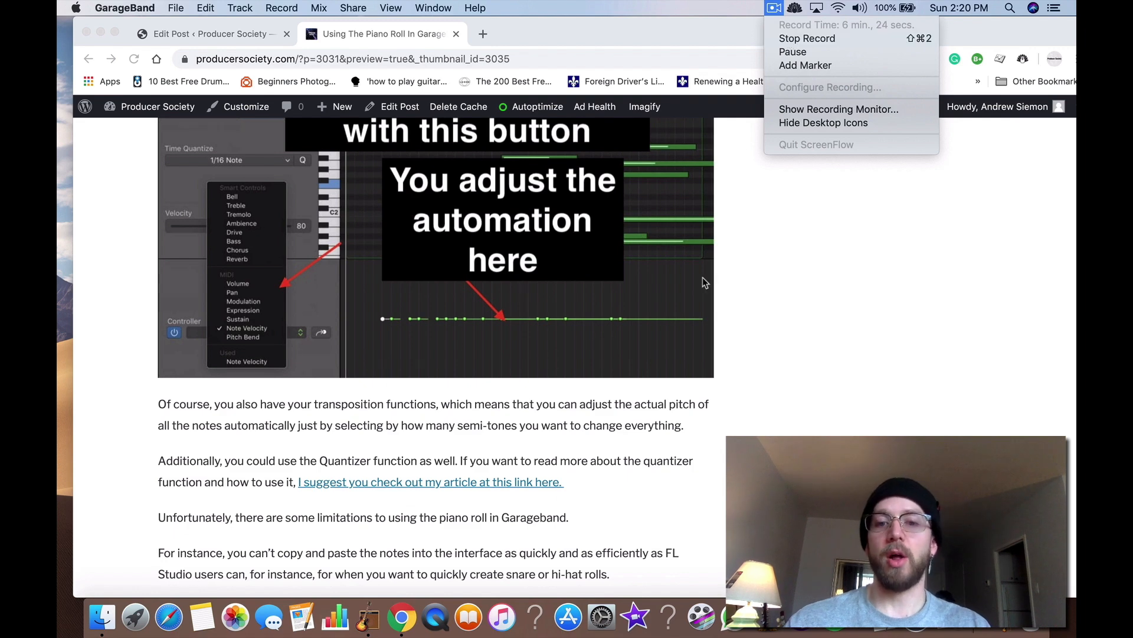
pyautogui.click(662, 396)
pyautogui.scroll(20, 648, 399)
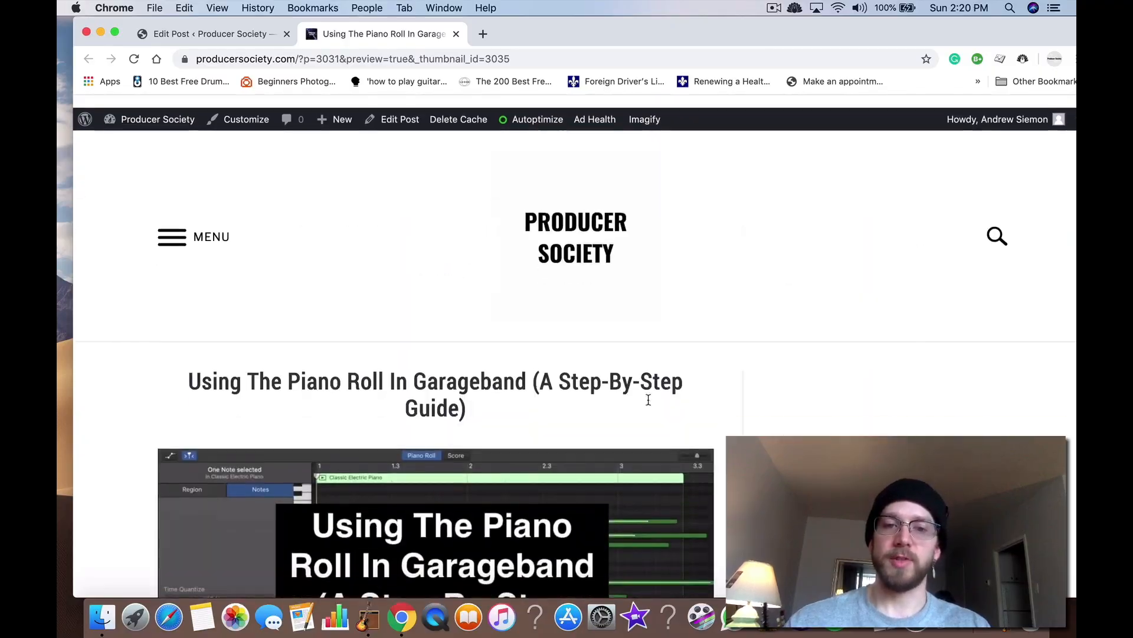
pyautogui.scroll(-20, 649, 403)
pyautogui.scroll(-15, 648, 403)
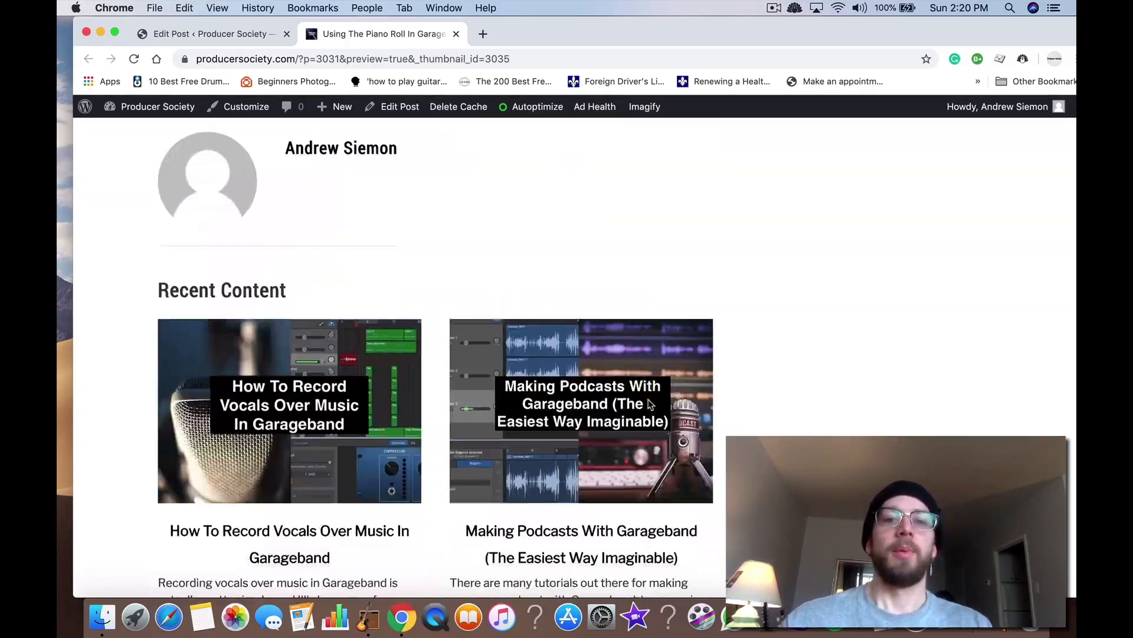
pyautogui.scroll(20, 649, 404)
pyautogui.scroll(20, 648, 403)
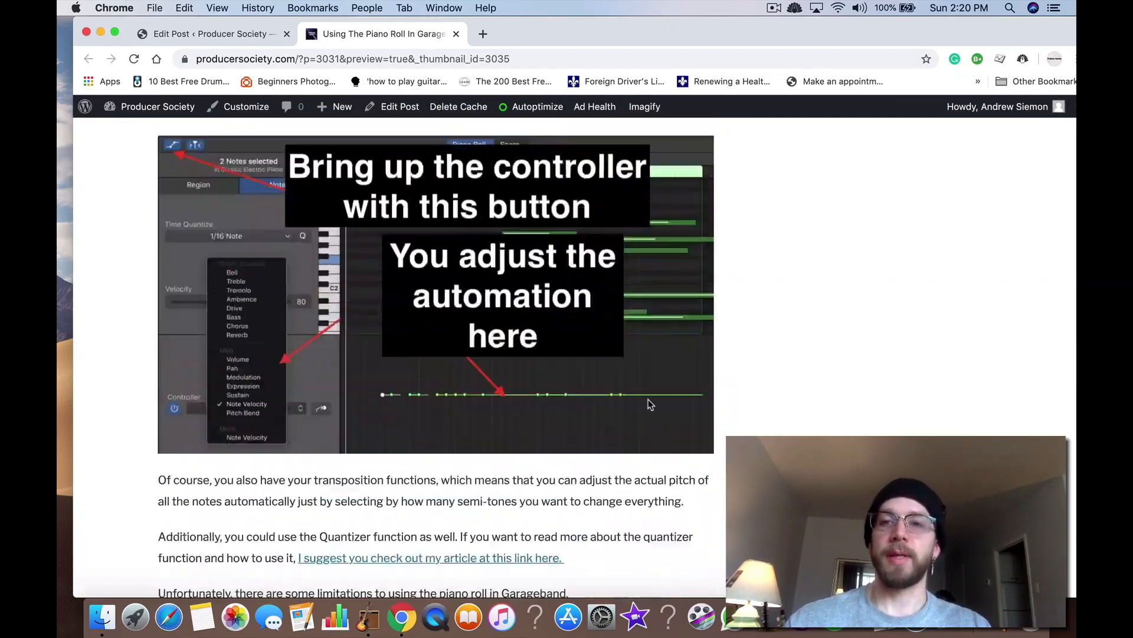
pyautogui.scroll(-5, 649, 403)
pyautogui.scroll(-5, 648, 403)
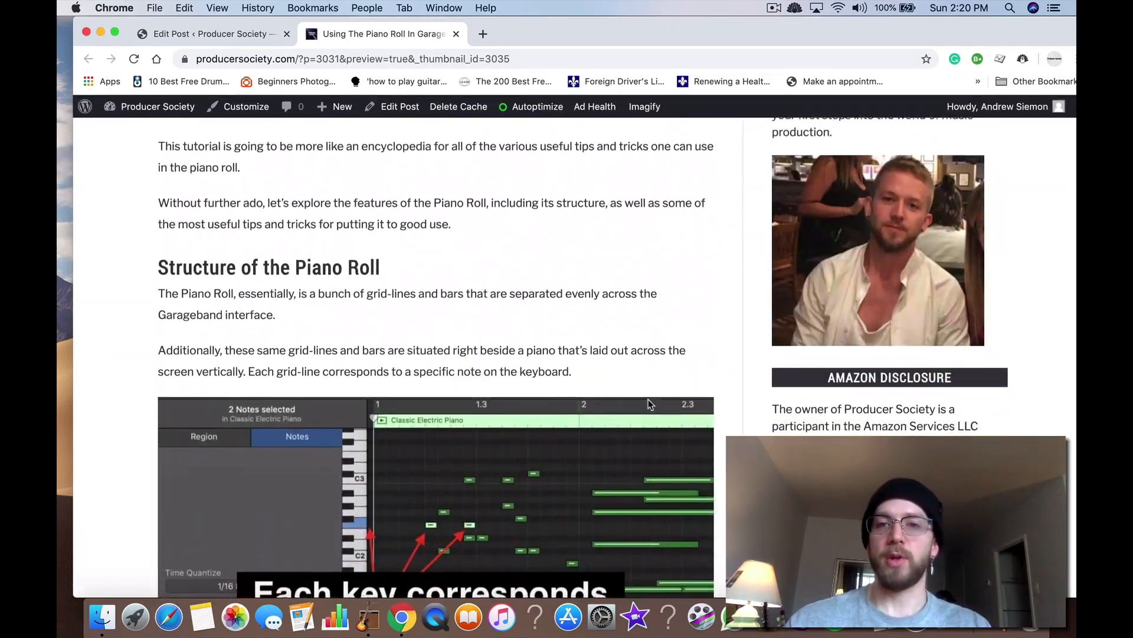
pyautogui.click(780, 10)
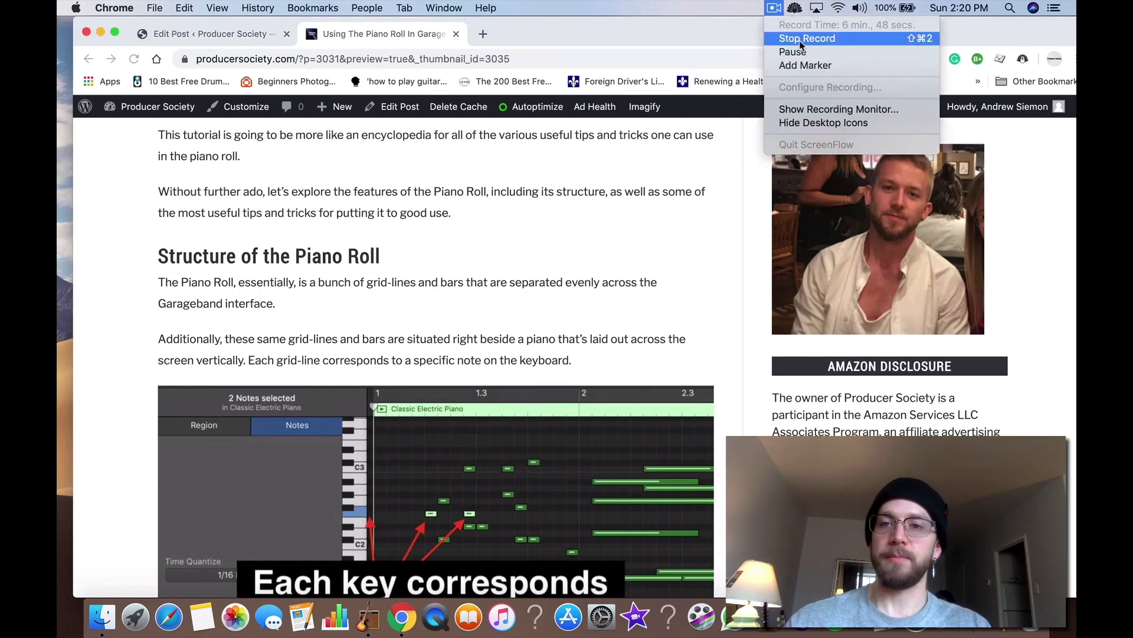
pyautogui.click(800, 42)
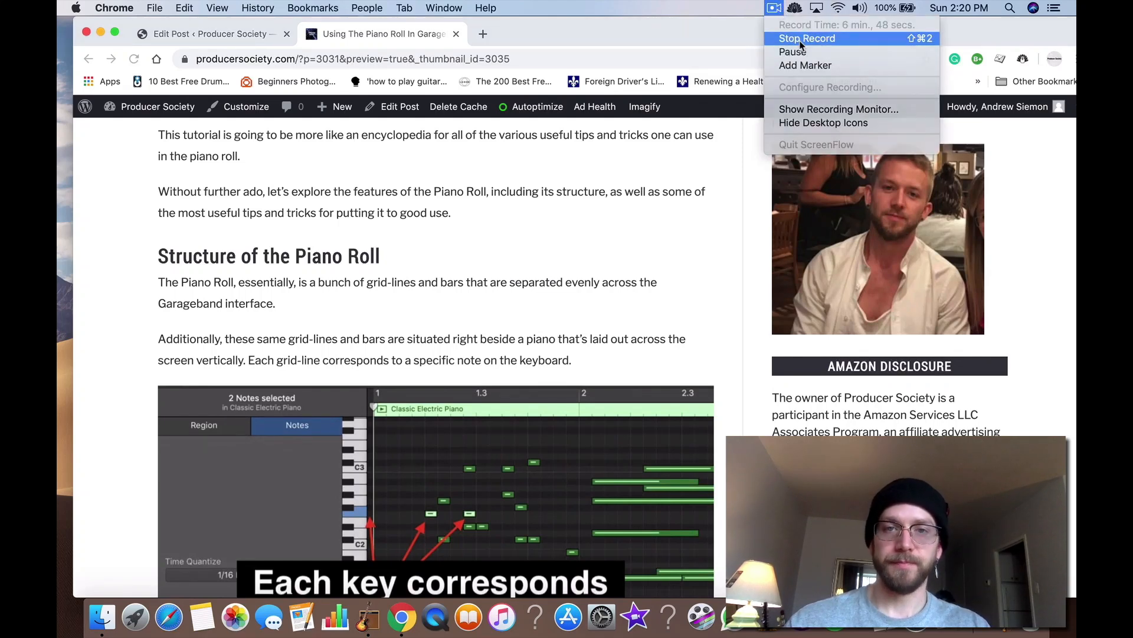